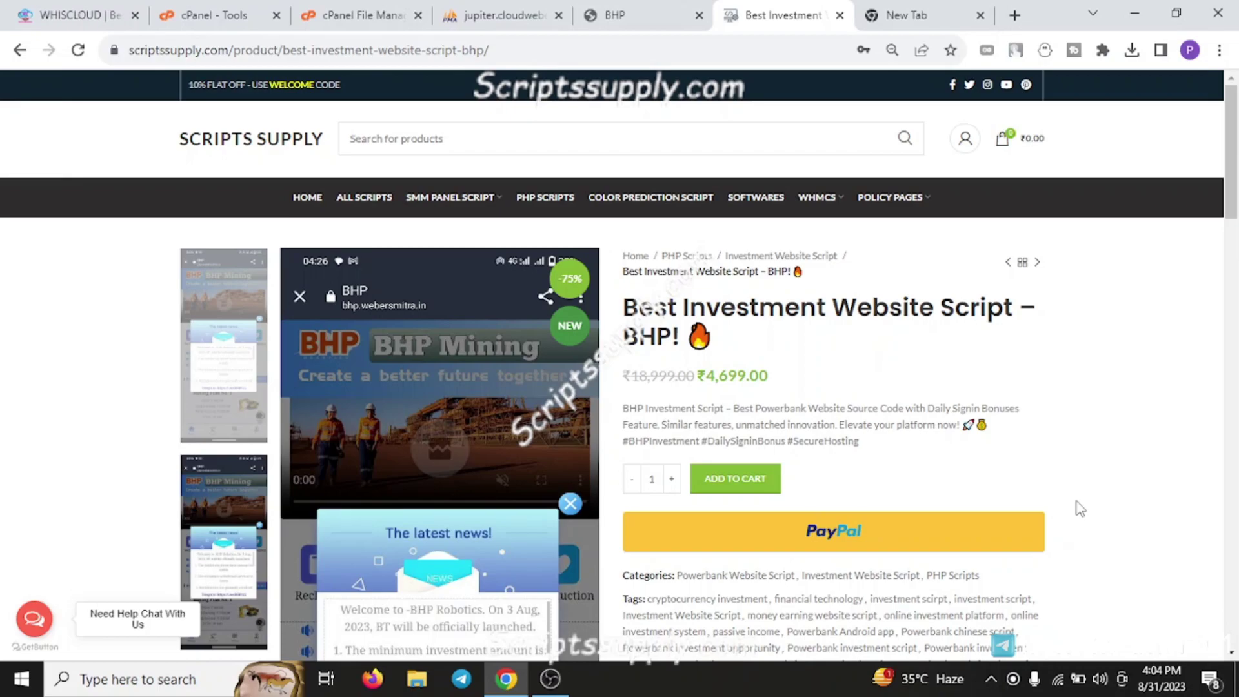
# Scroll the BHP script's product description and highlight the store's domain in the page address
pyautogui.scroll(-8, 968, 548)
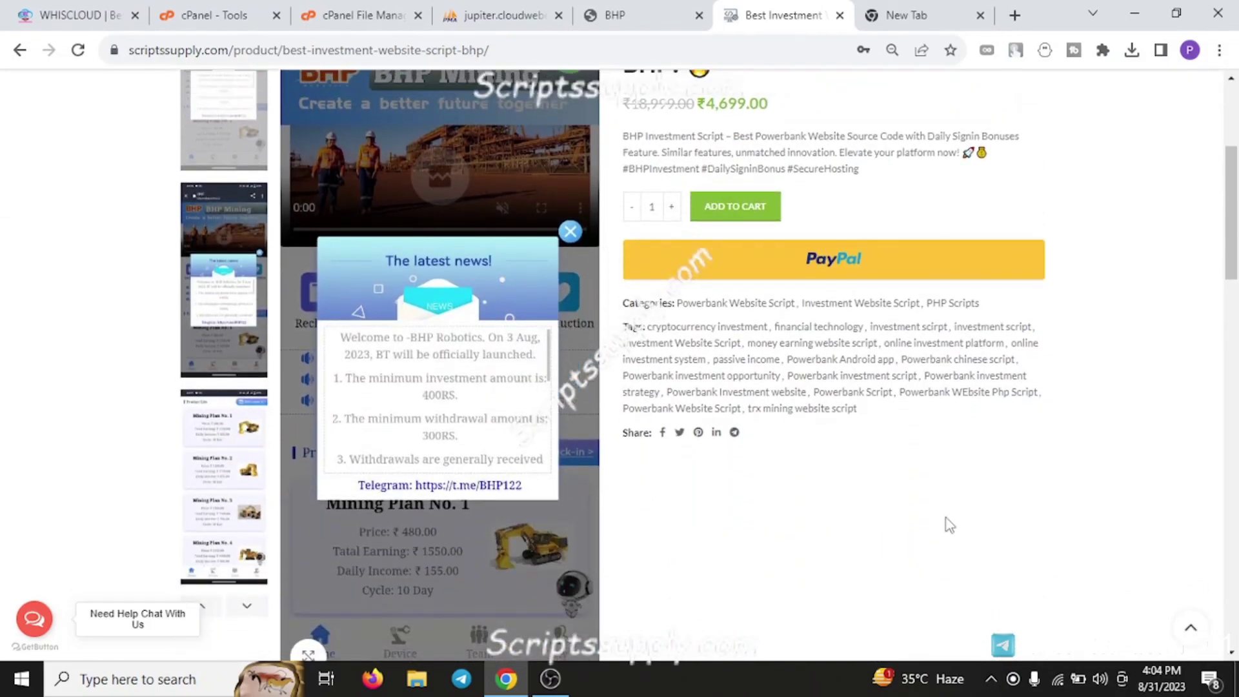
pyautogui.scroll(-5, 923, 542)
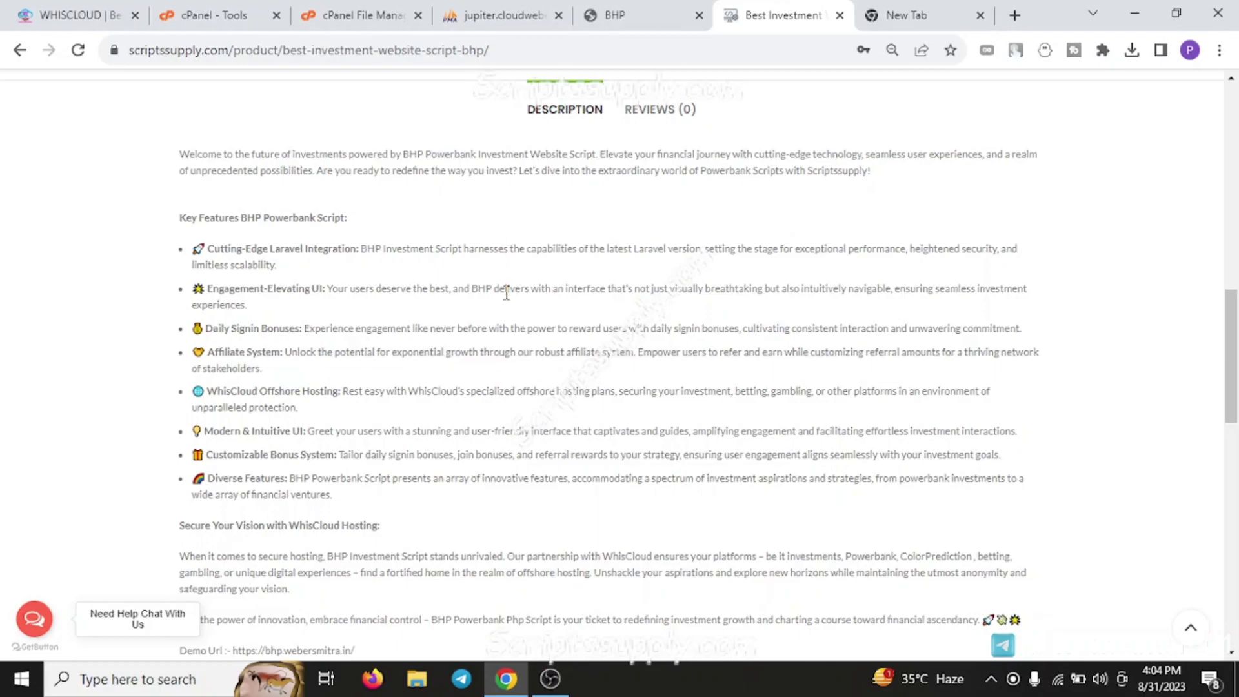
pyautogui.scroll(-3, 586, 331)
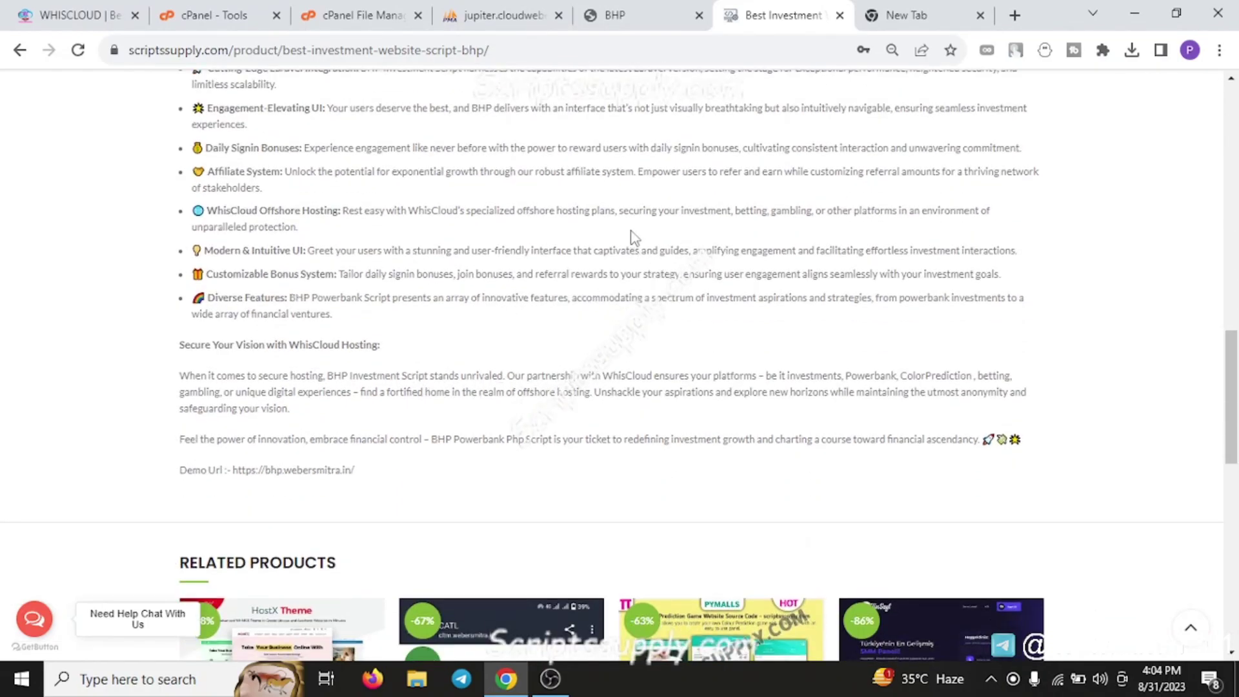
pyautogui.scroll(6, 636, 291)
pyautogui.scroll(-7, 638, 342)
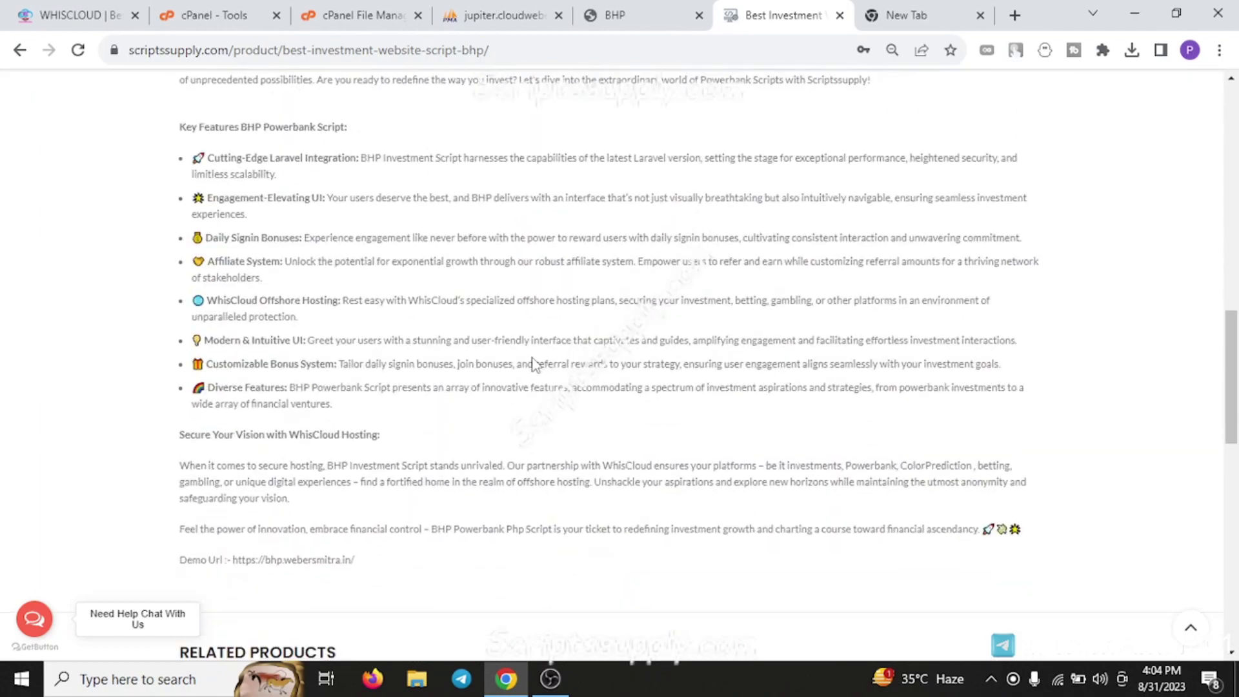
pyautogui.scroll(5, 768, 455)
pyautogui.scroll(2, 496, 297)
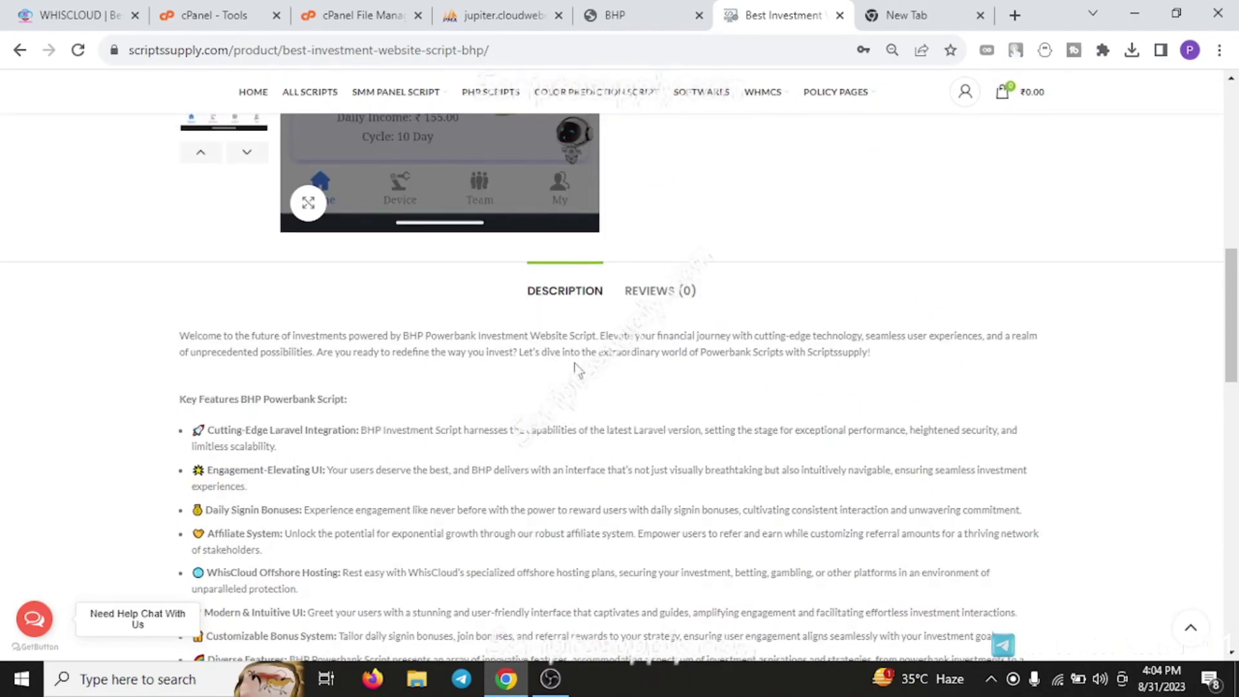
pyautogui.scroll(10, 576, 369)
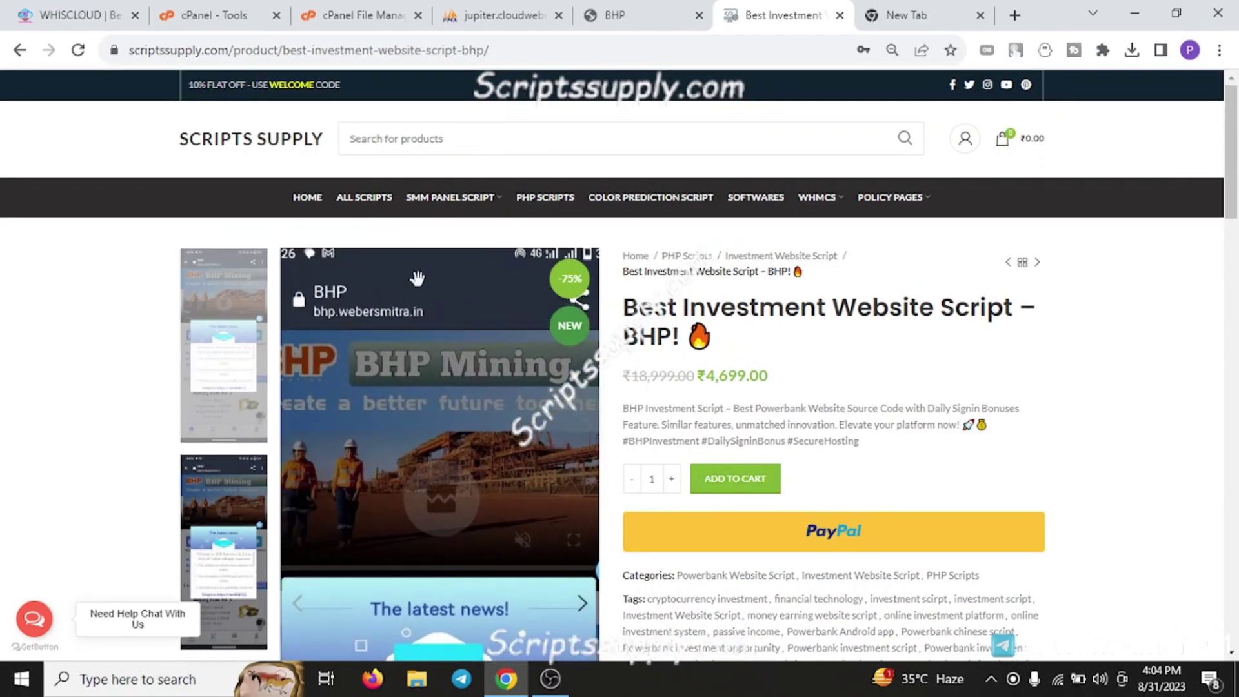
pyautogui.moveTo(233, 51); pyautogui.dragTo(129, 52)
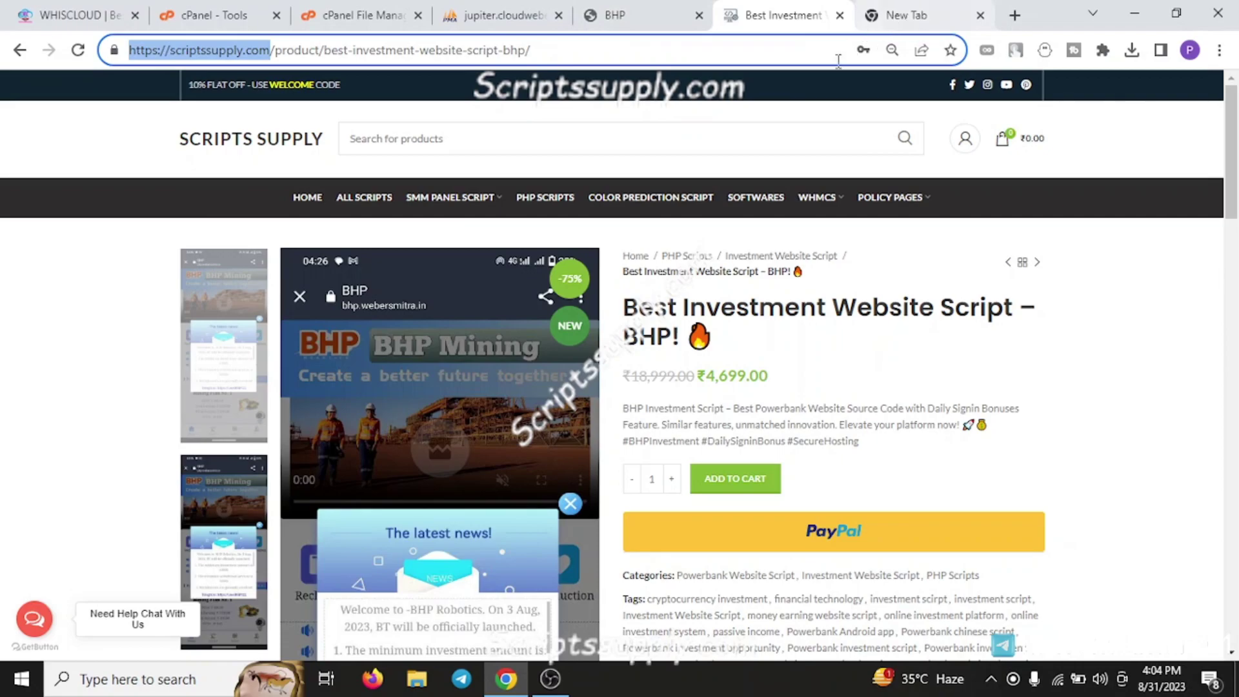
pyautogui.scroll(-5, 714, 373)
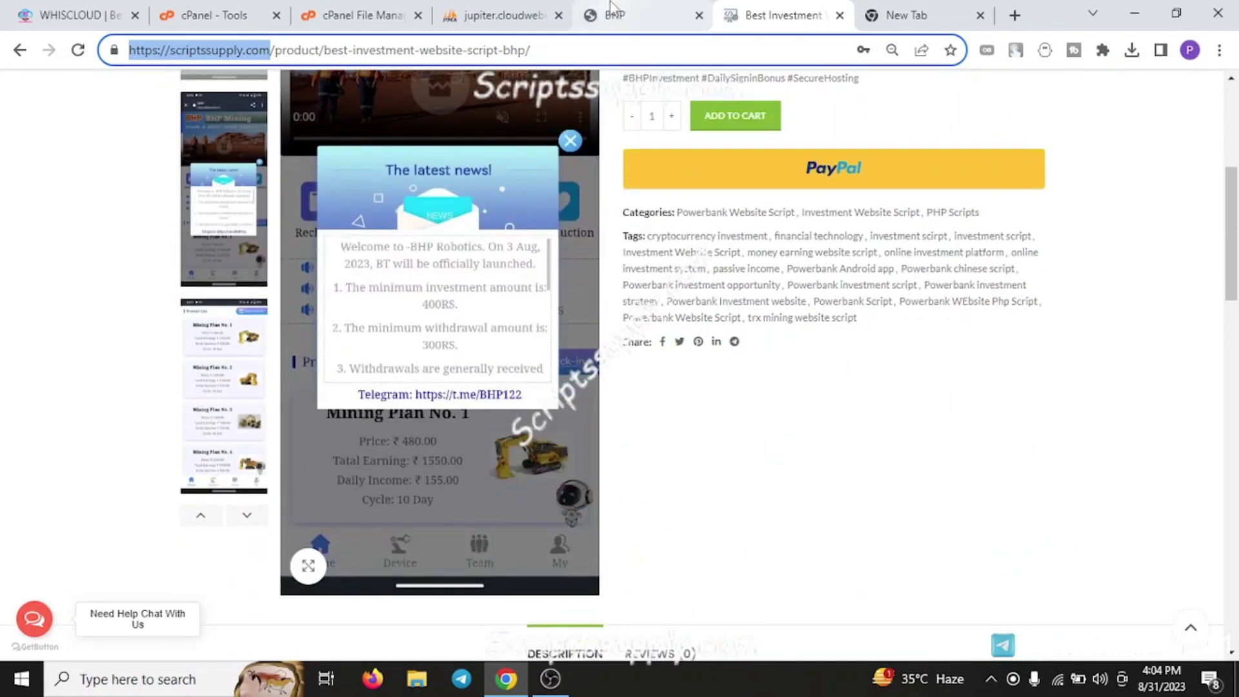
pyautogui.scroll(-10, 710, 375)
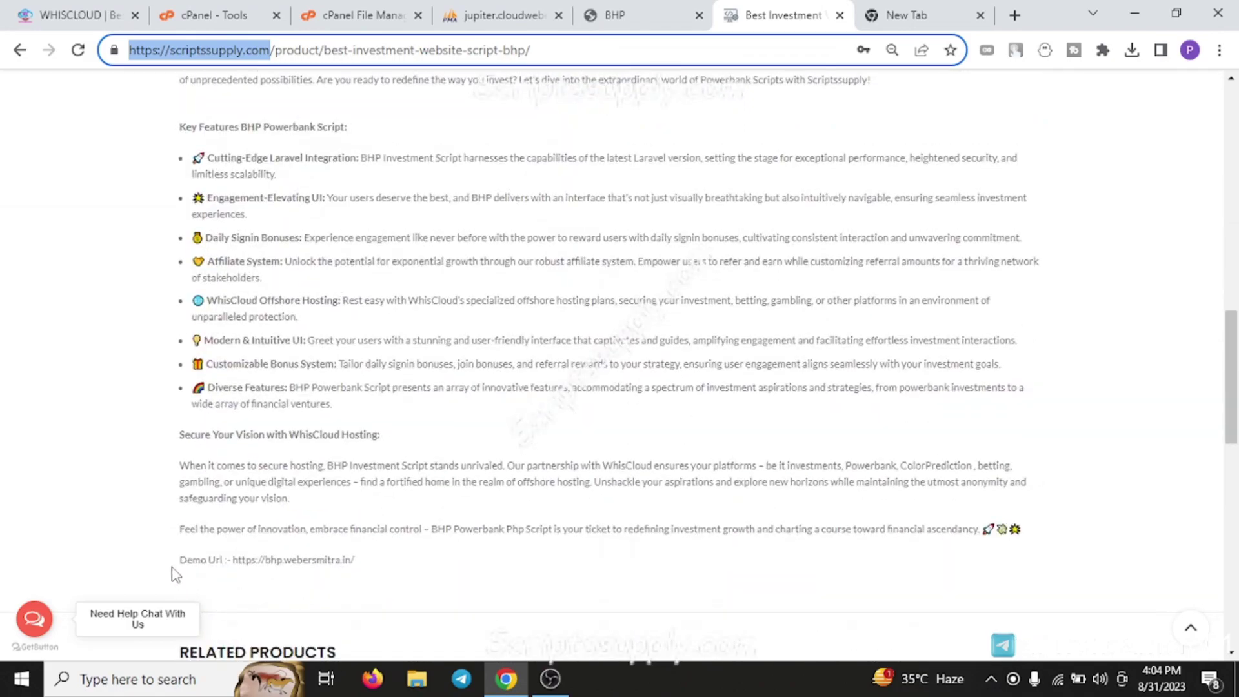
pyautogui.moveTo(174, 562); pyautogui.dragTo(439, 574)
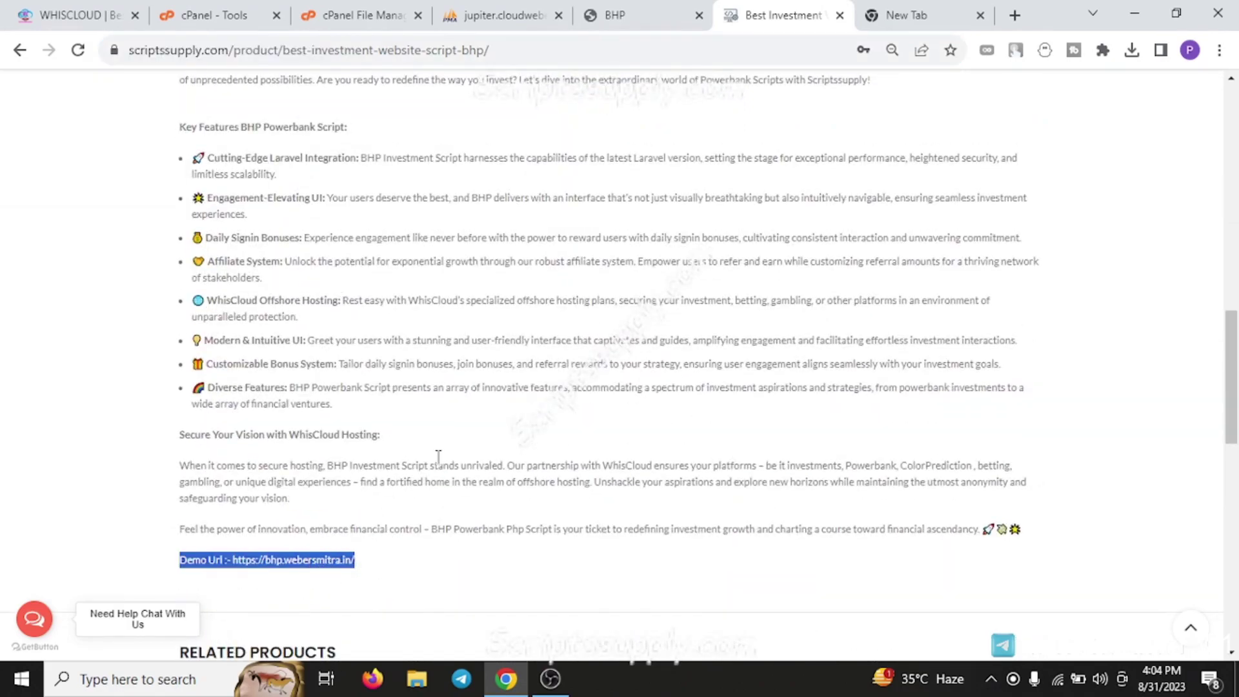
# Preview the BHP demo's registration form in a new tab, then log in to the demo account
pyautogui.click(639, 16)
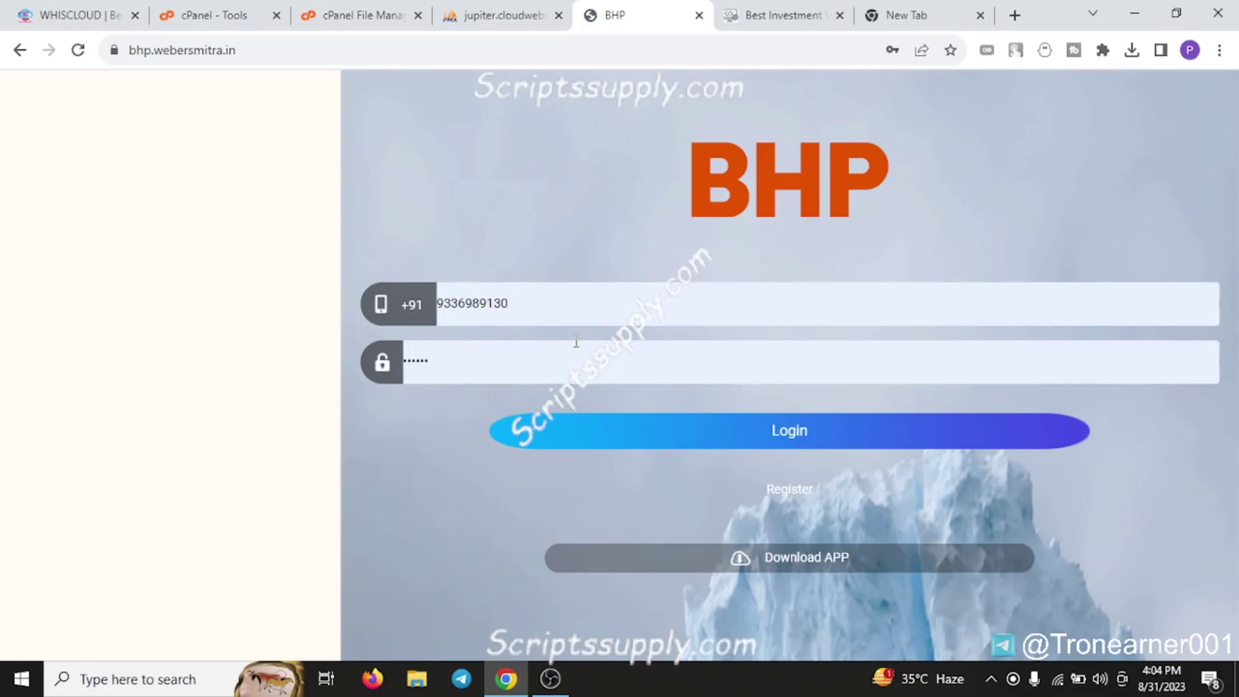
pyautogui.middleClick(780, 493)
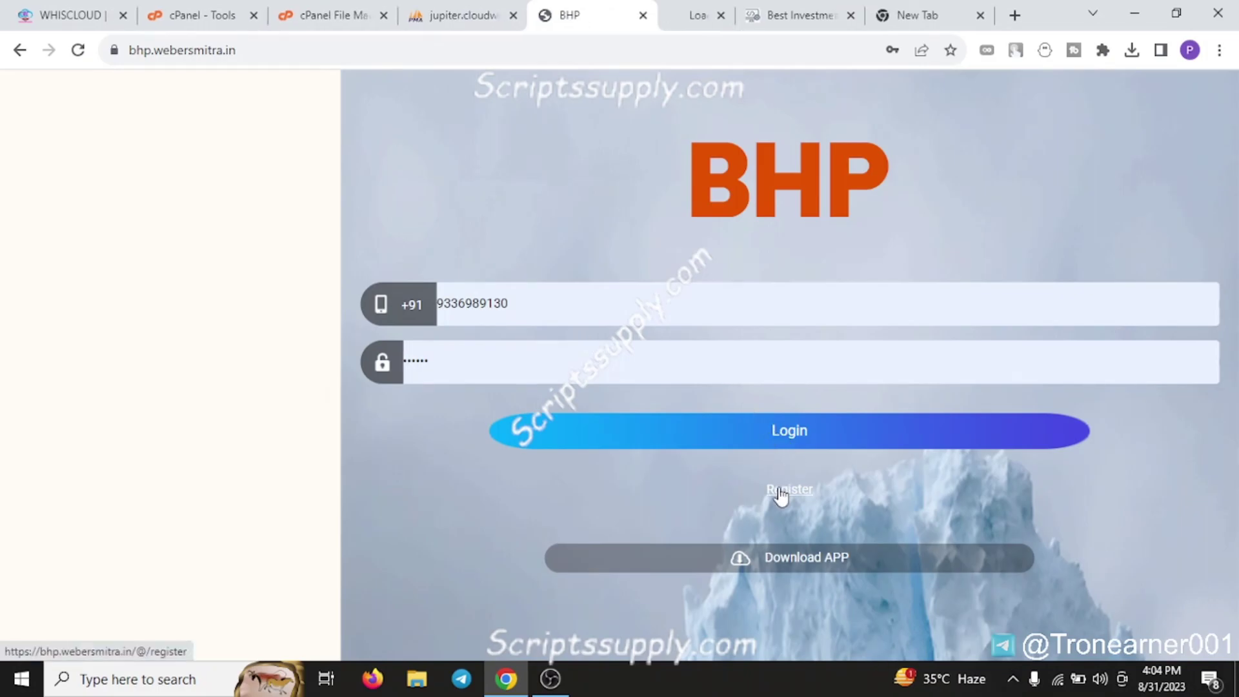
pyautogui.click(642, 13)
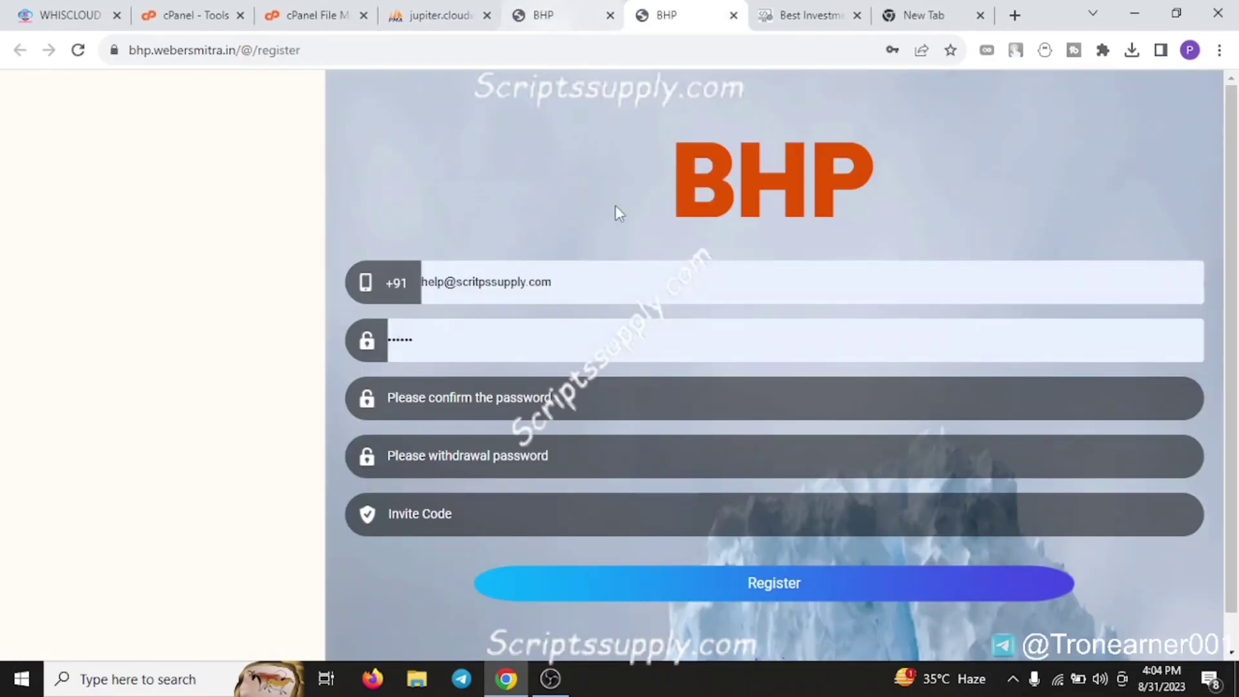
pyautogui.click(592, 10)
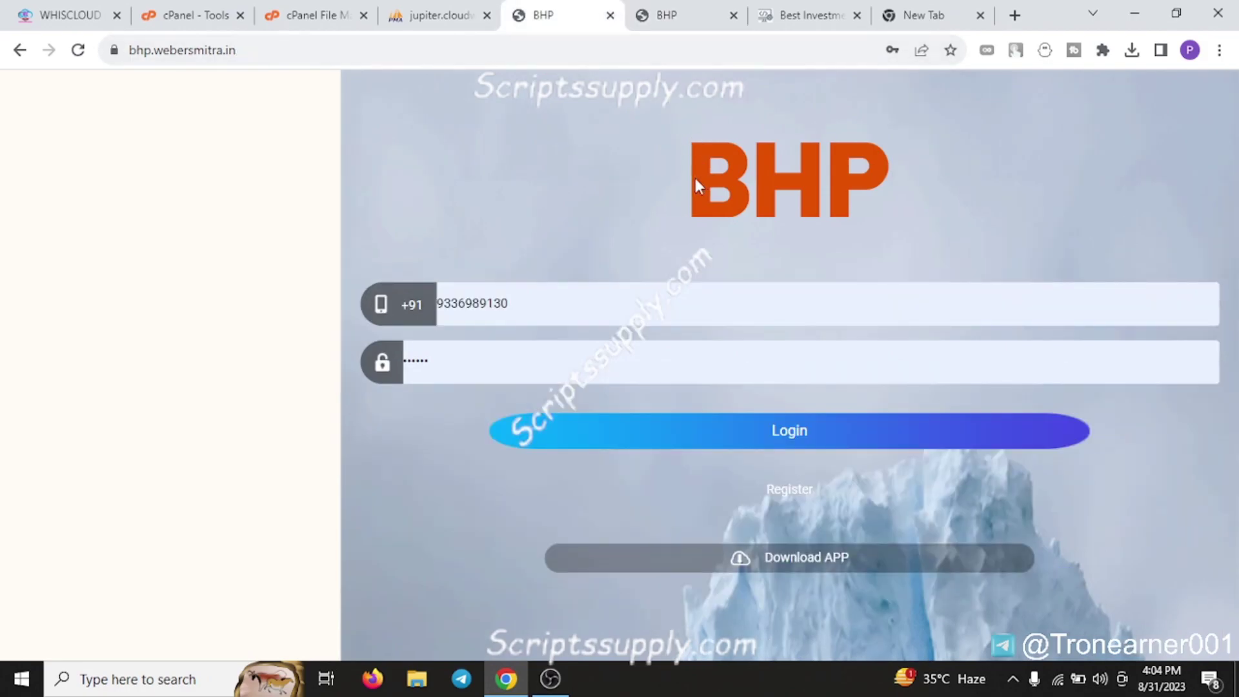
pyautogui.click(786, 427)
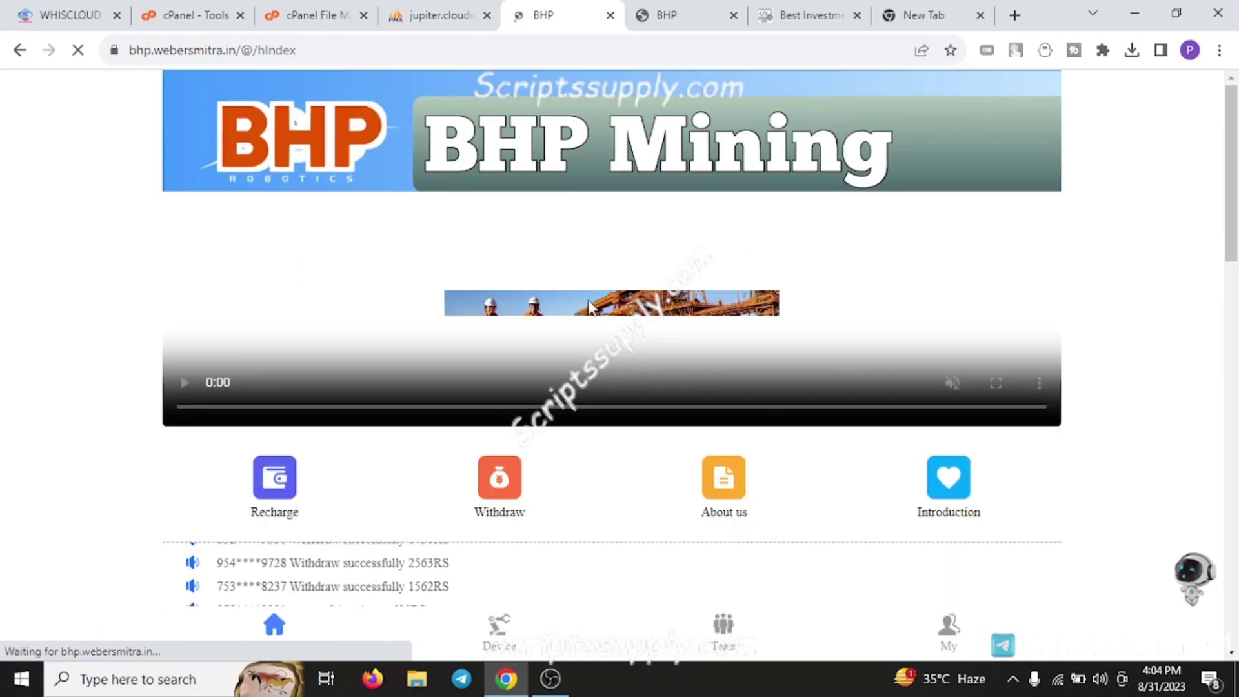
pyautogui.scroll(-5, 613, 376)
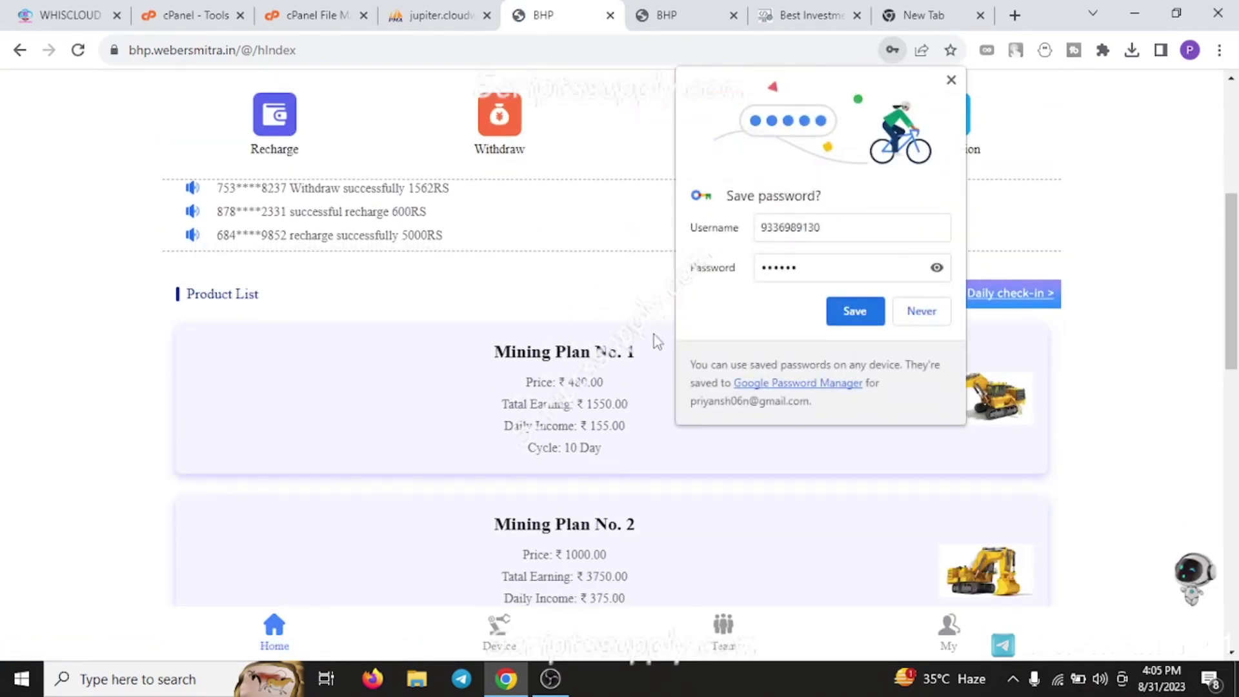
pyautogui.click(919, 312)
pyautogui.scroll(-4, 481, 240)
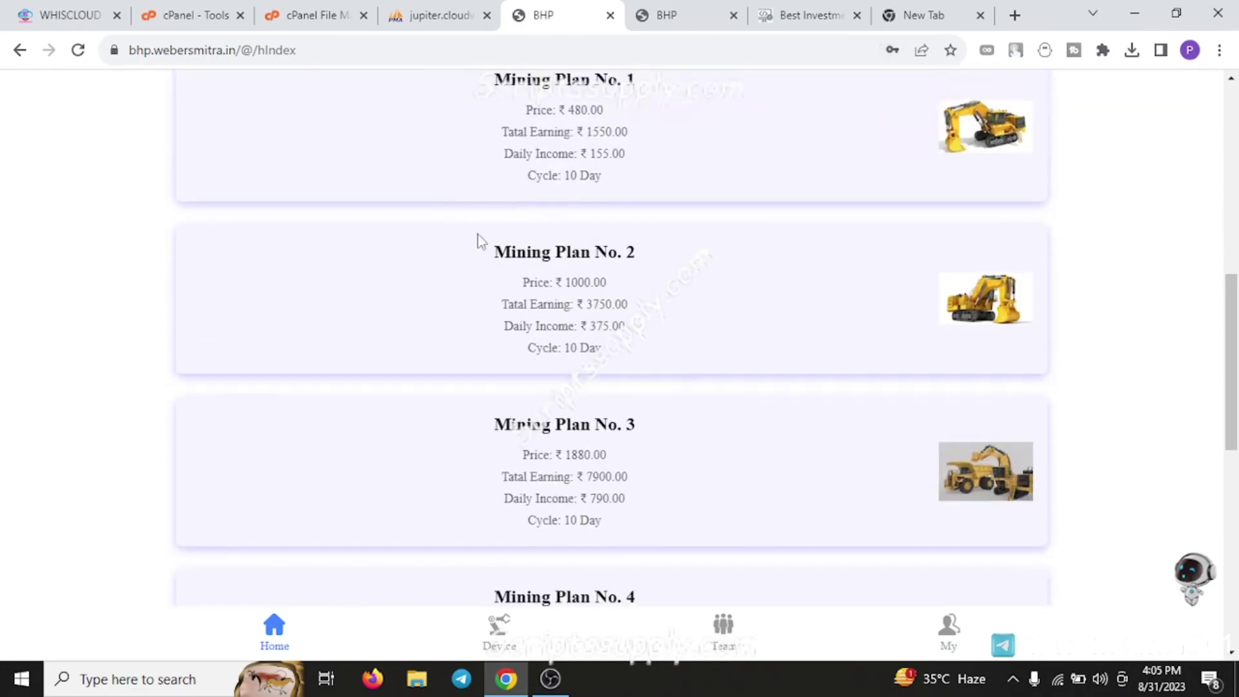
pyautogui.scroll(5, 619, 277)
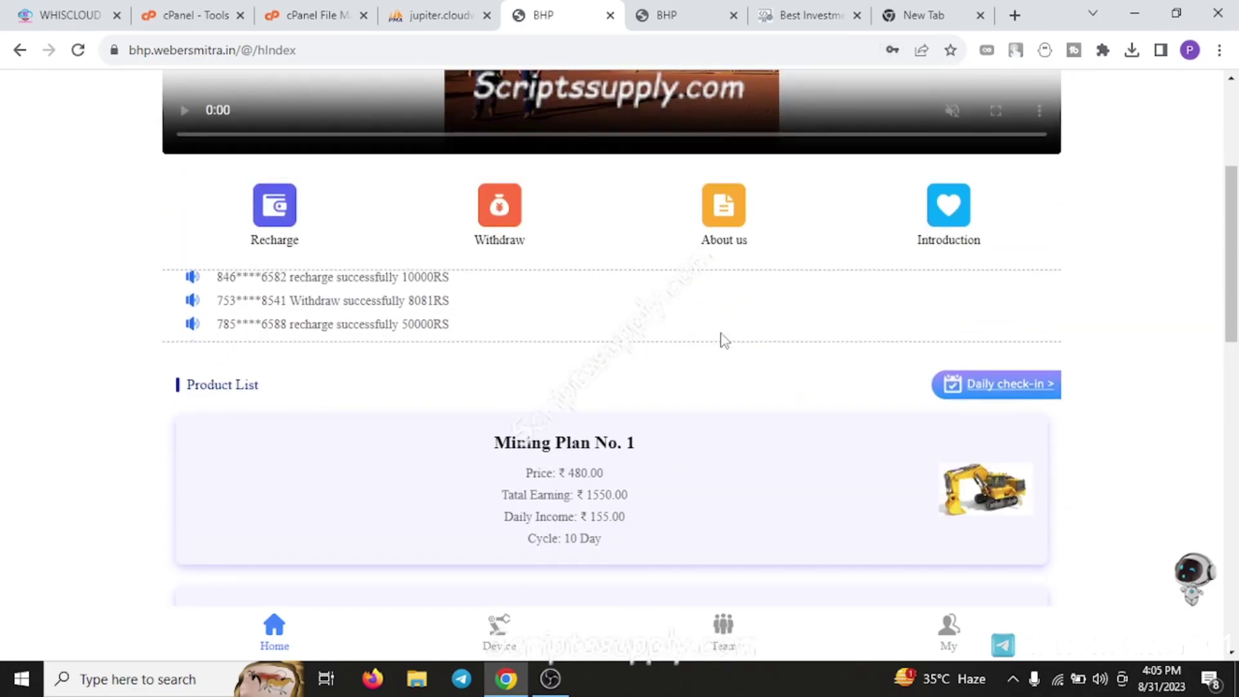
pyautogui.scroll(-14, 622, 352)
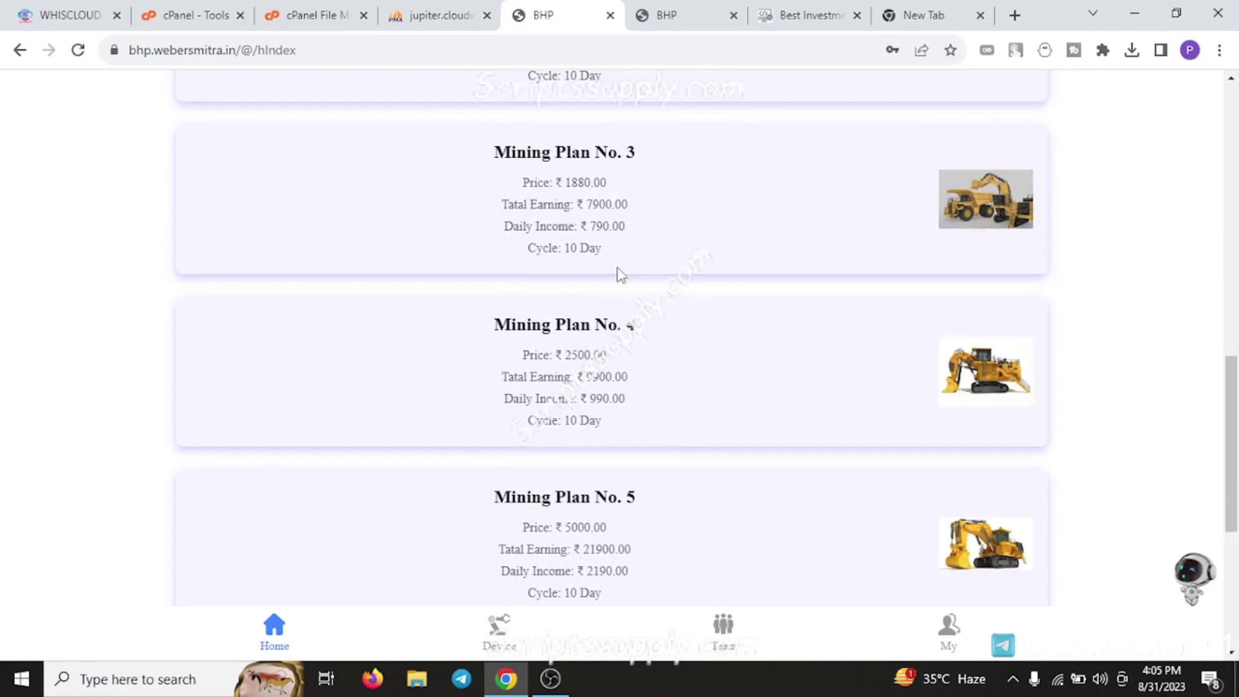
pyautogui.scroll(18, 622, 323)
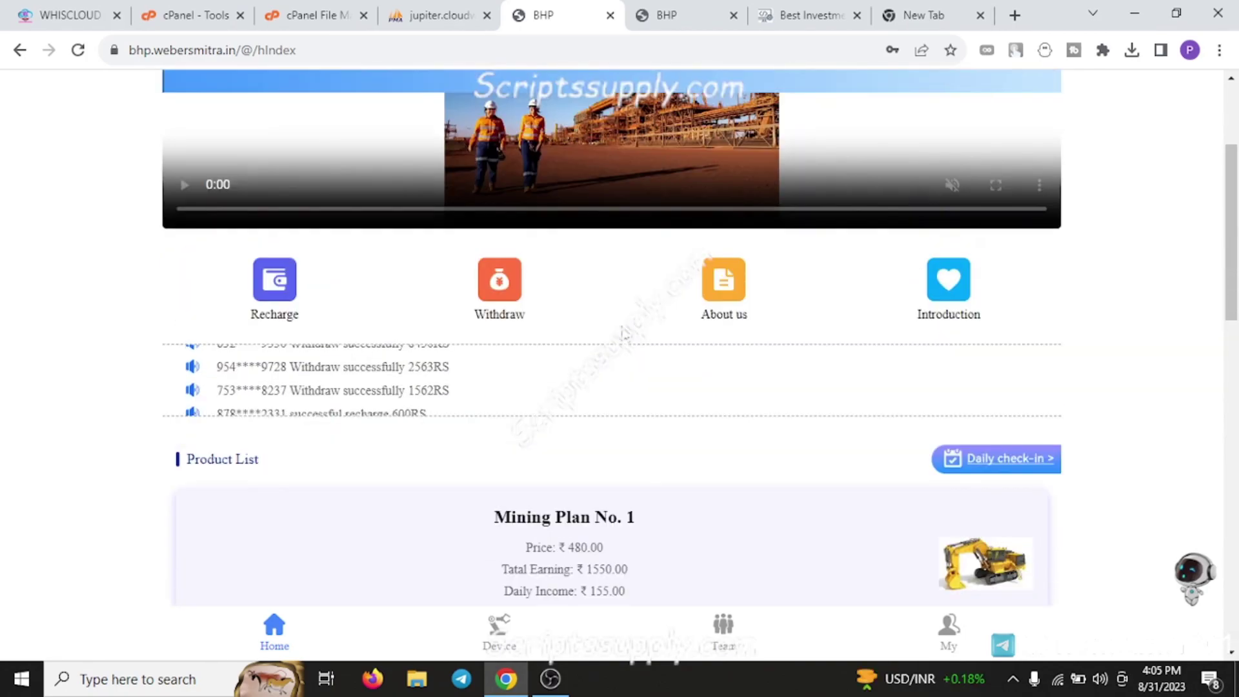
pyautogui.scroll(-7, 592, 362)
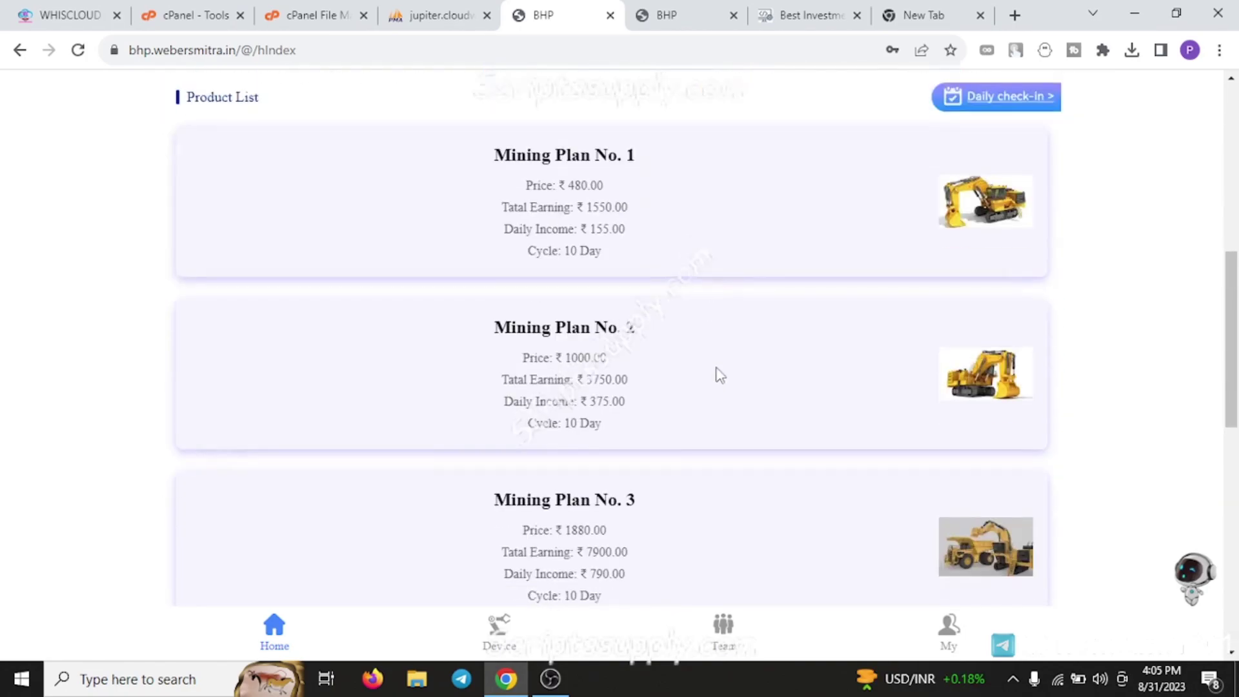
pyautogui.scroll(6, 668, 366)
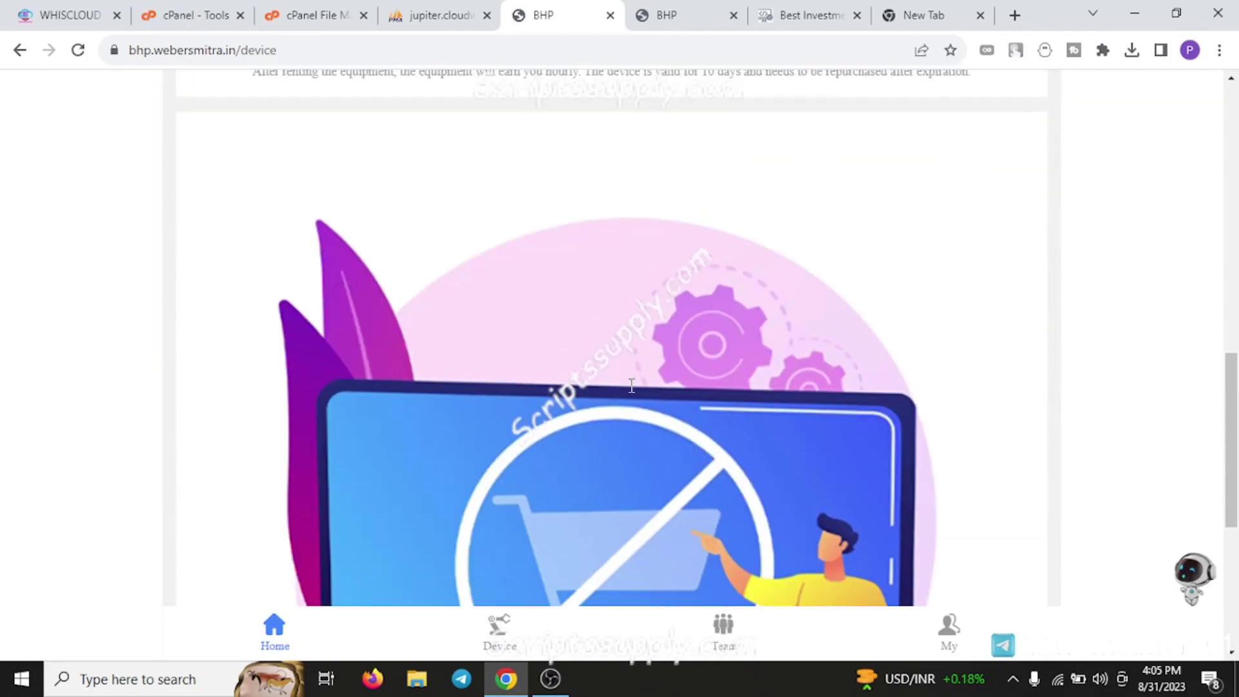
# Review the Device rental page, then open the Team page showing the invitation code and referral link
pyautogui.scroll(10, 621, 401)
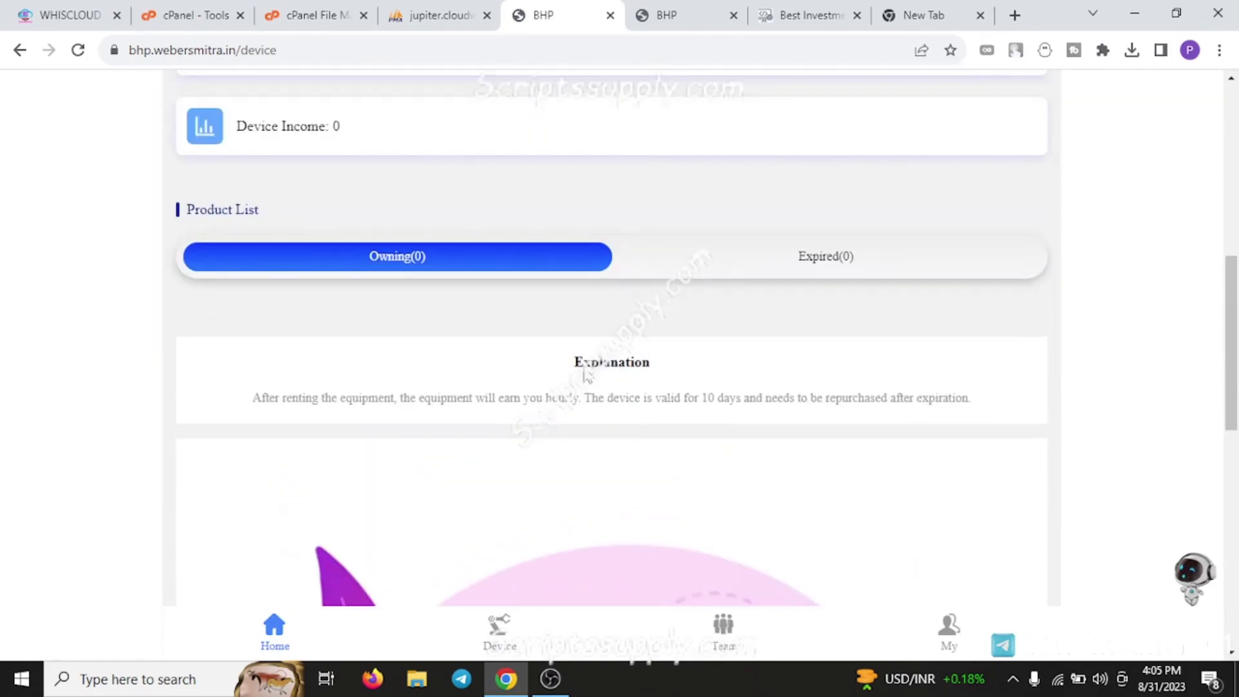
pyautogui.scroll(5, 553, 285)
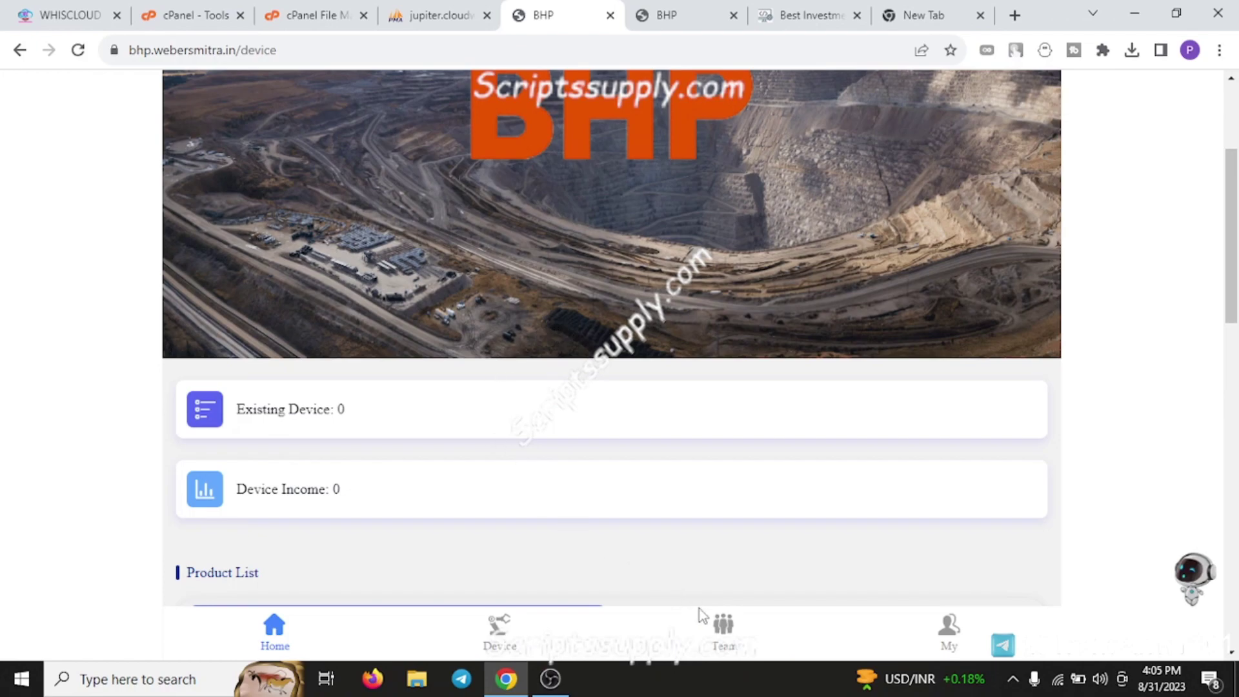
pyautogui.click(734, 620)
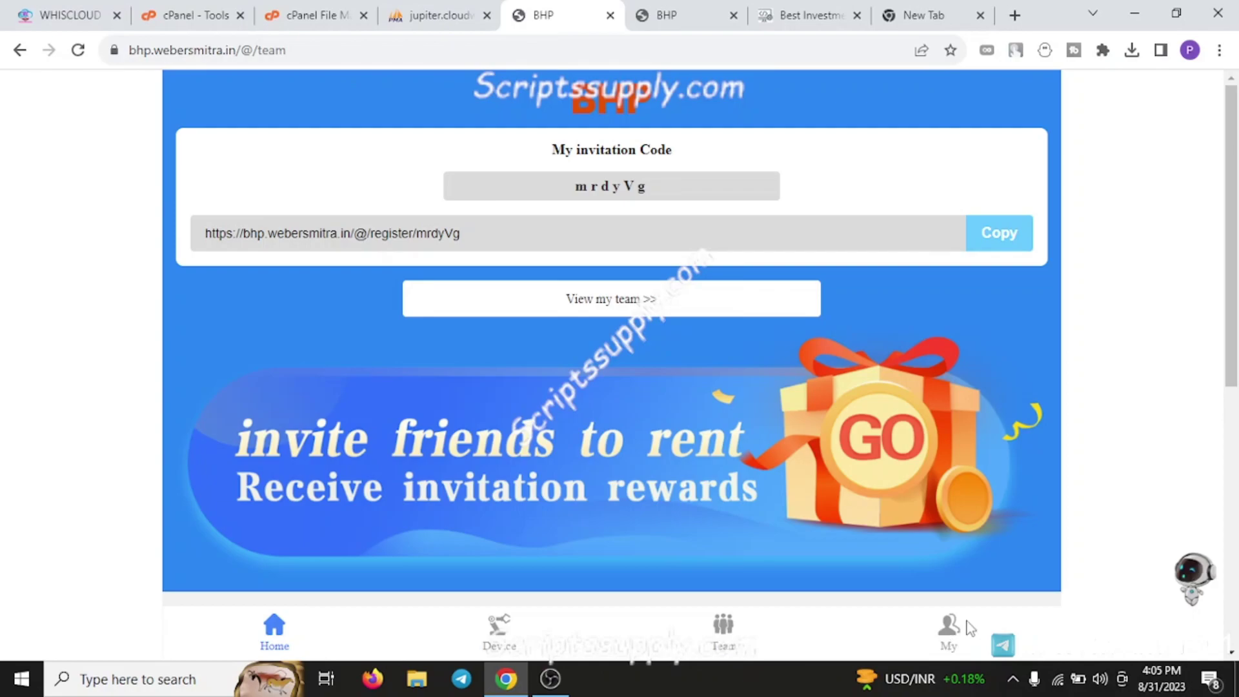
# Browse the My account page's ₹34 balance and settings menu, then return Home
pyautogui.click(954, 628)
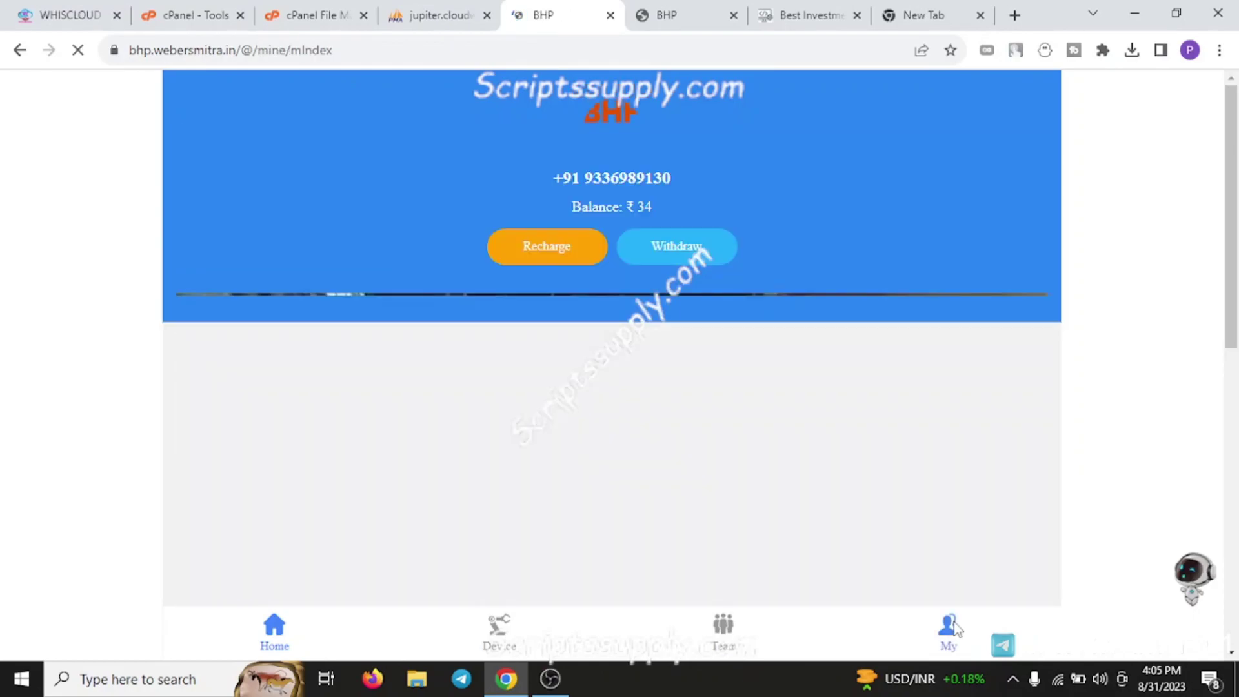
pyautogui.scroll(-5, 754, 406)
pyautogui.scroll(-3, 673, 294)
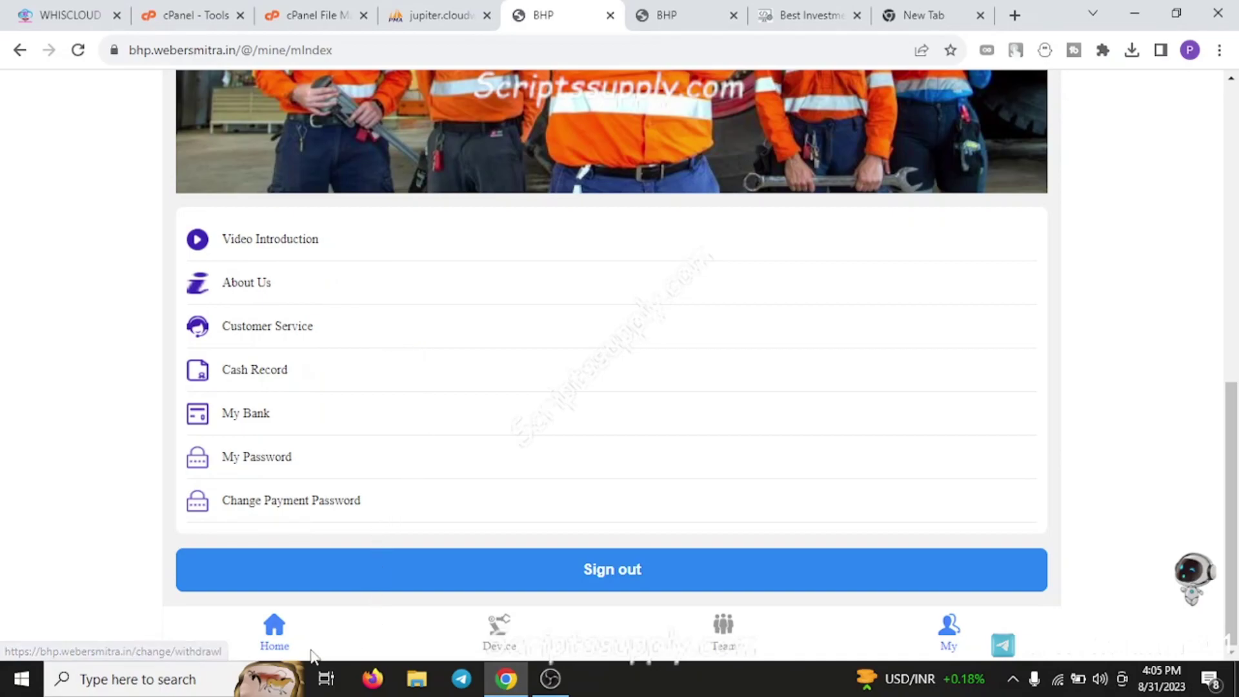
pyautogui.click(273, 642)
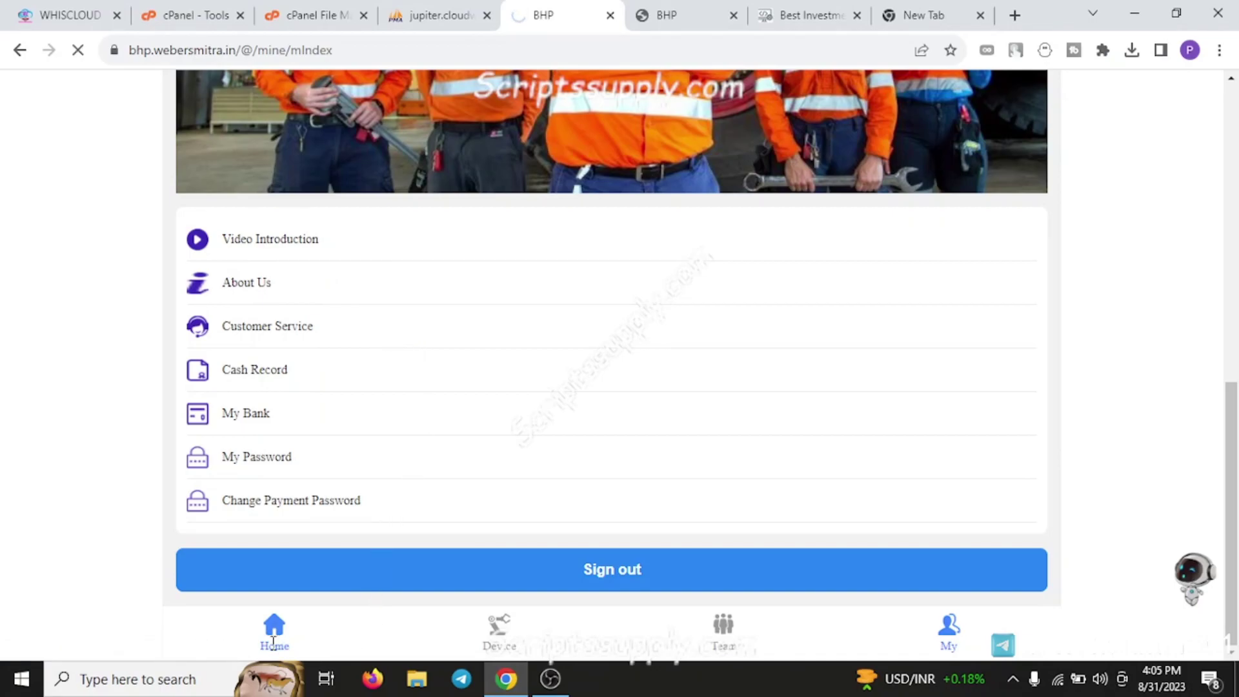
# Confirm today's Daily check-in above the Product List and return to the page top
pyautogui.scroll(-4, 725, 445)
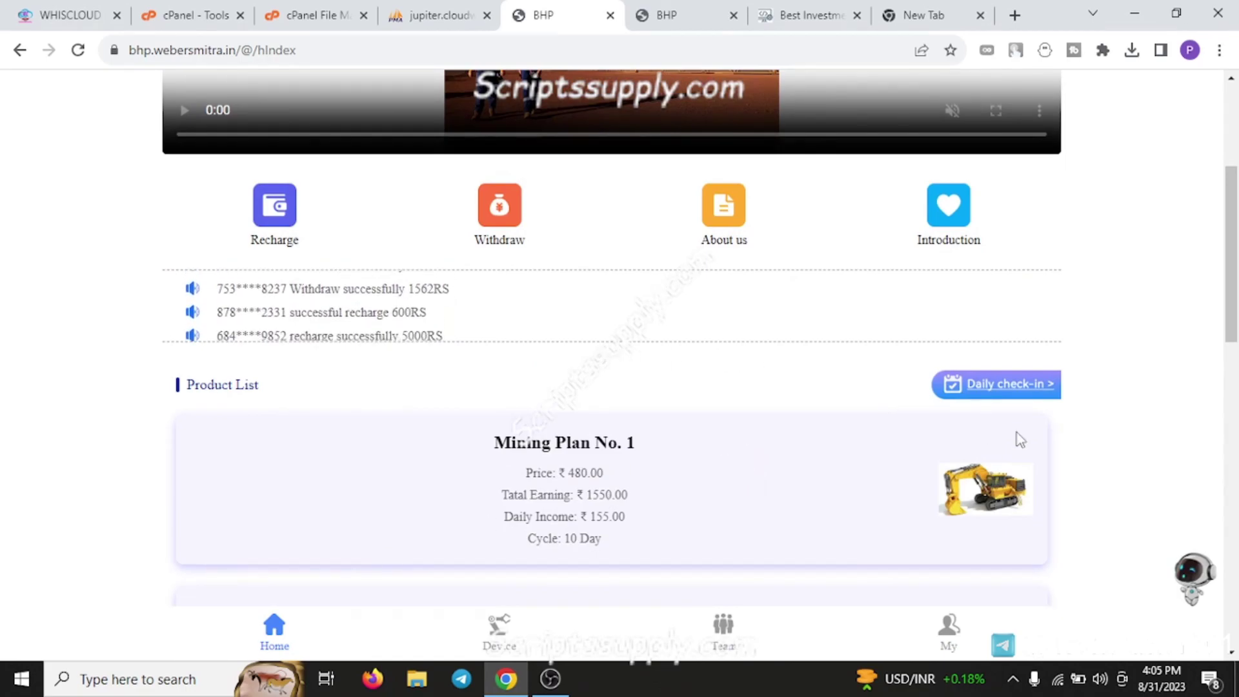
pyautogui.click(1000, 387)
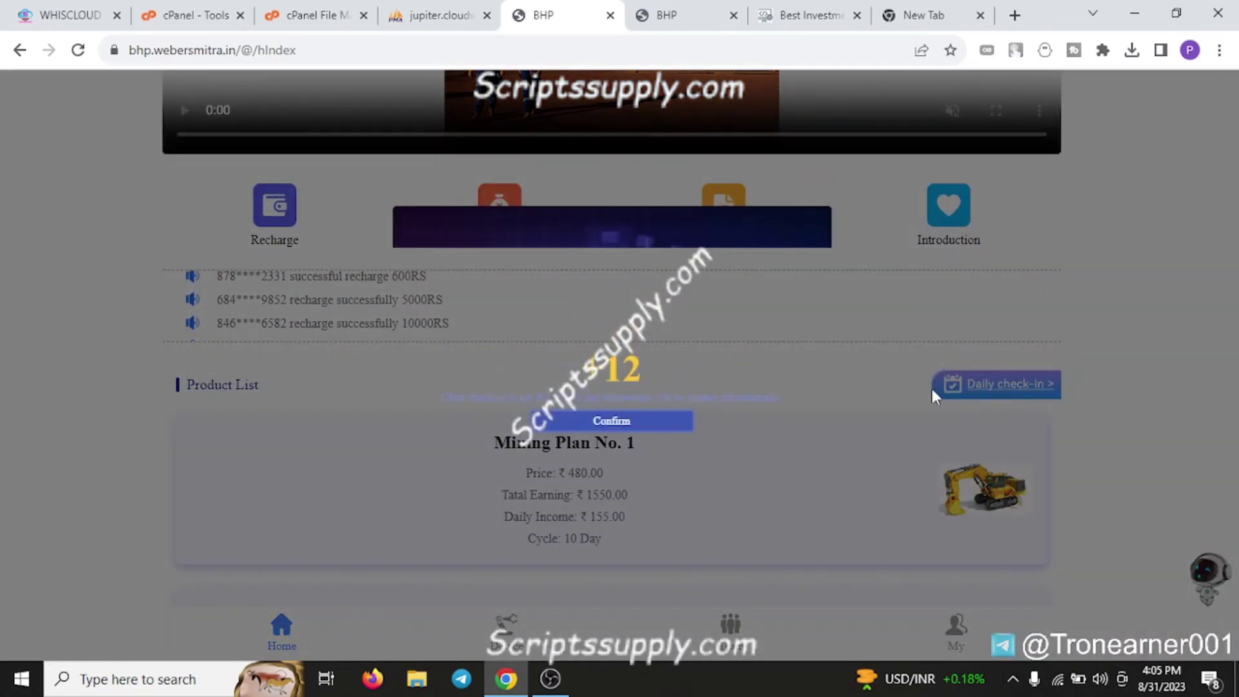
pyautogui.click(657, 419)
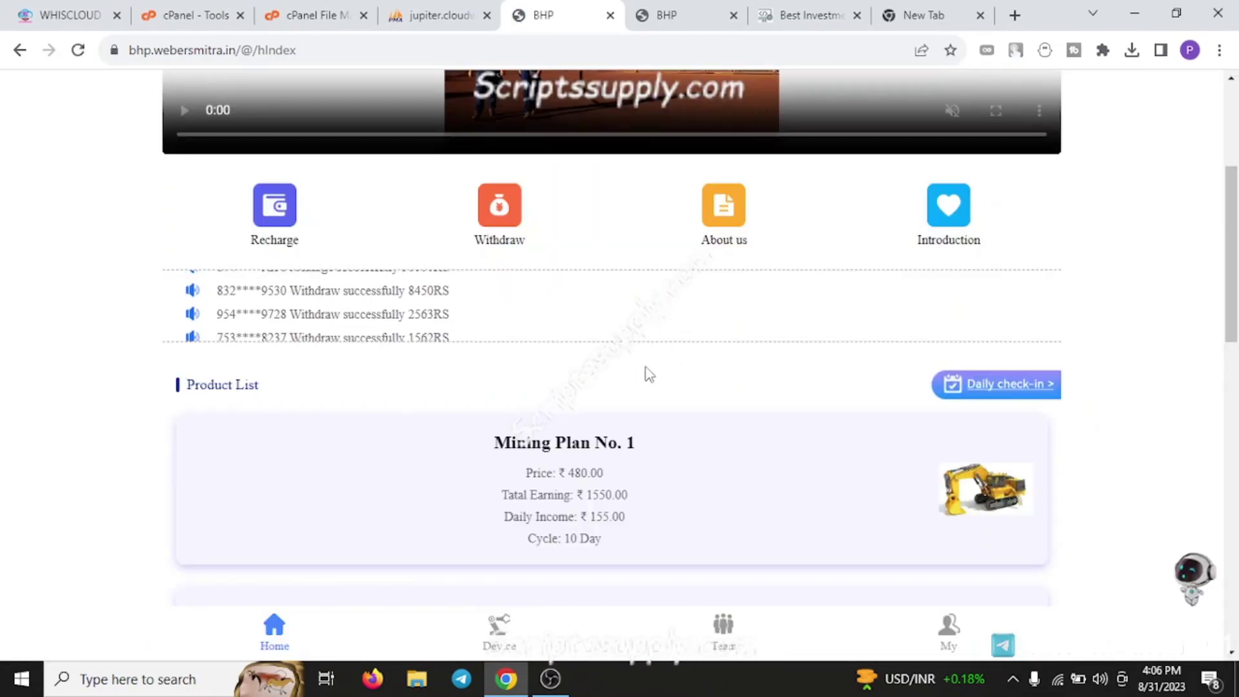
pyautogui.scroll(4, 645, 368)
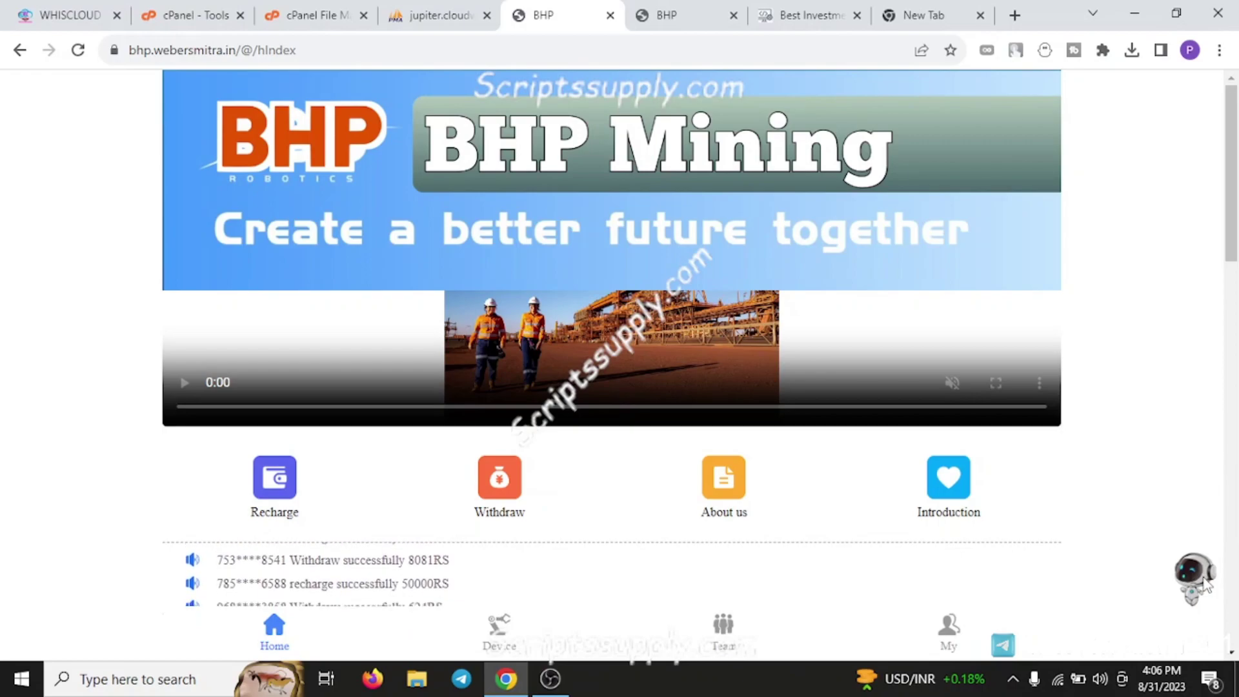
# Replace the address path with /moqwsd to load the 'Welcome Back!' admin login page
pyautogui.click(236, 56)
pyautogui.click(276, 53)
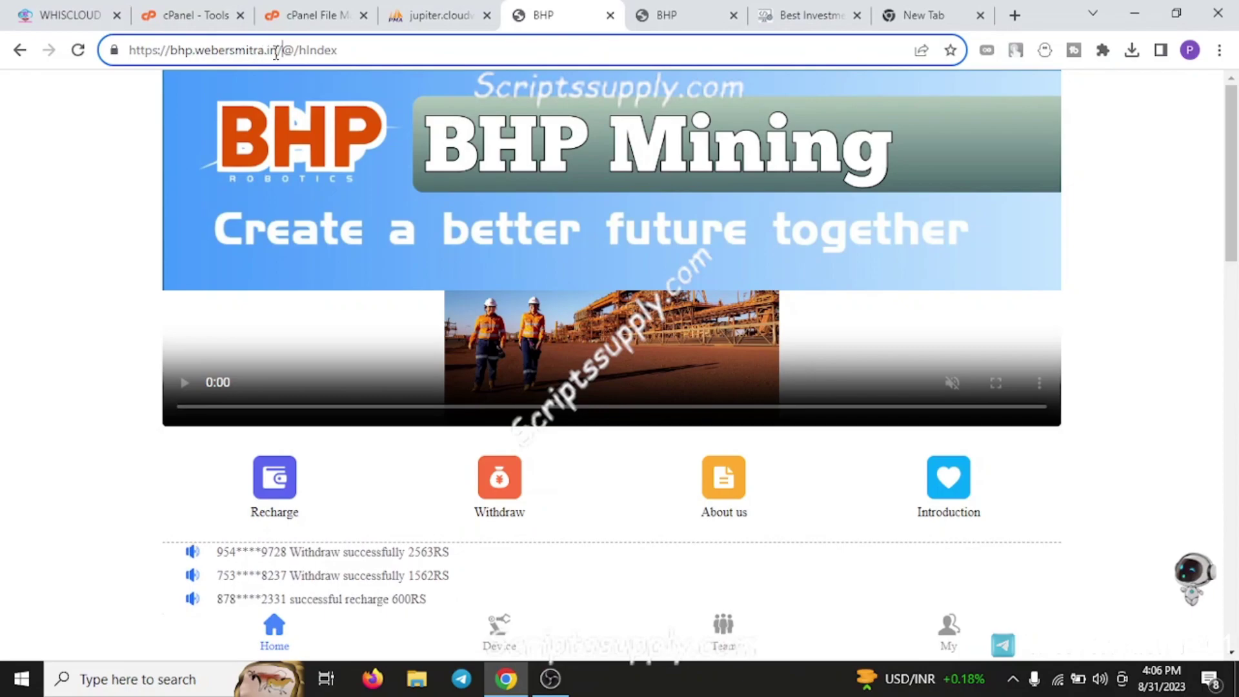
pyautogui.moveTo(285, 54); pyautogui.dragTo(371, 58)
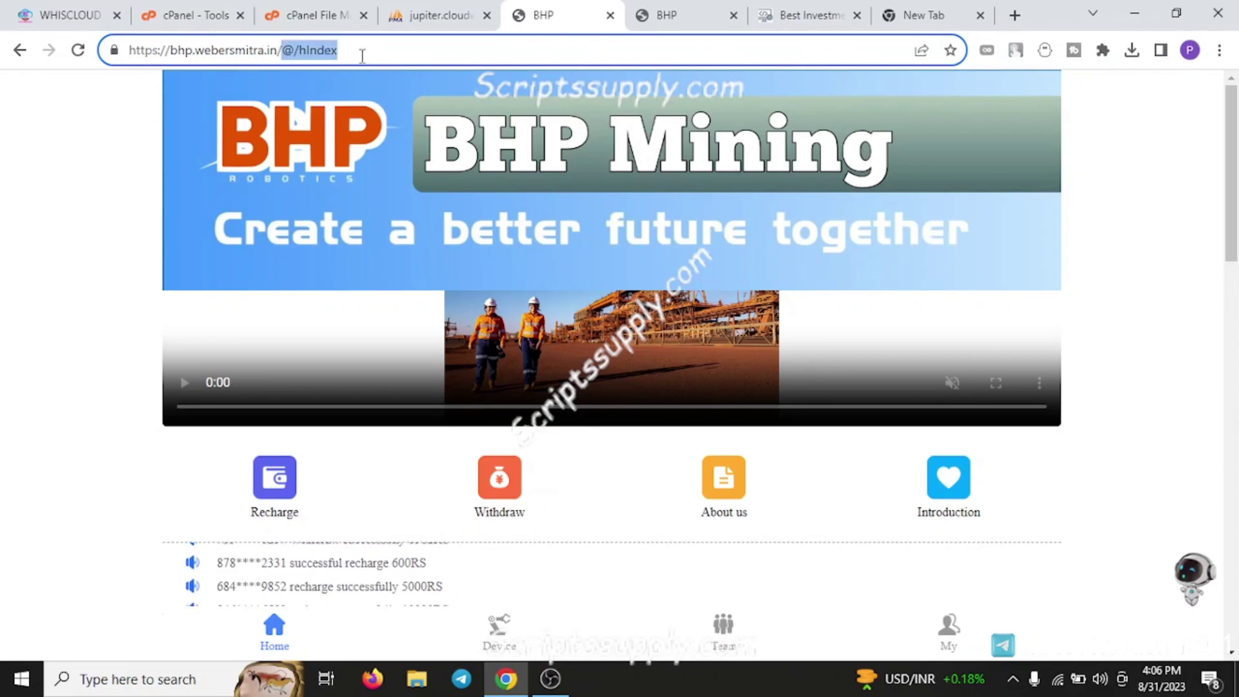
pyautogui.write('moqws')
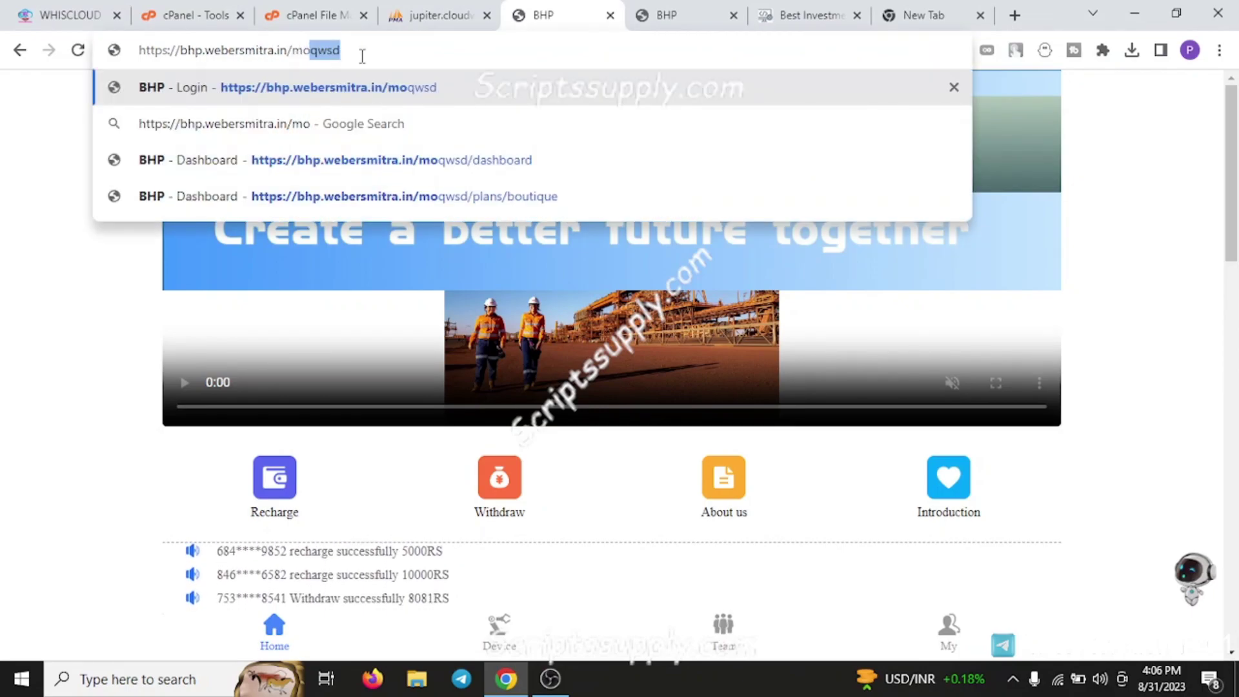
pyautogui.press('Return')
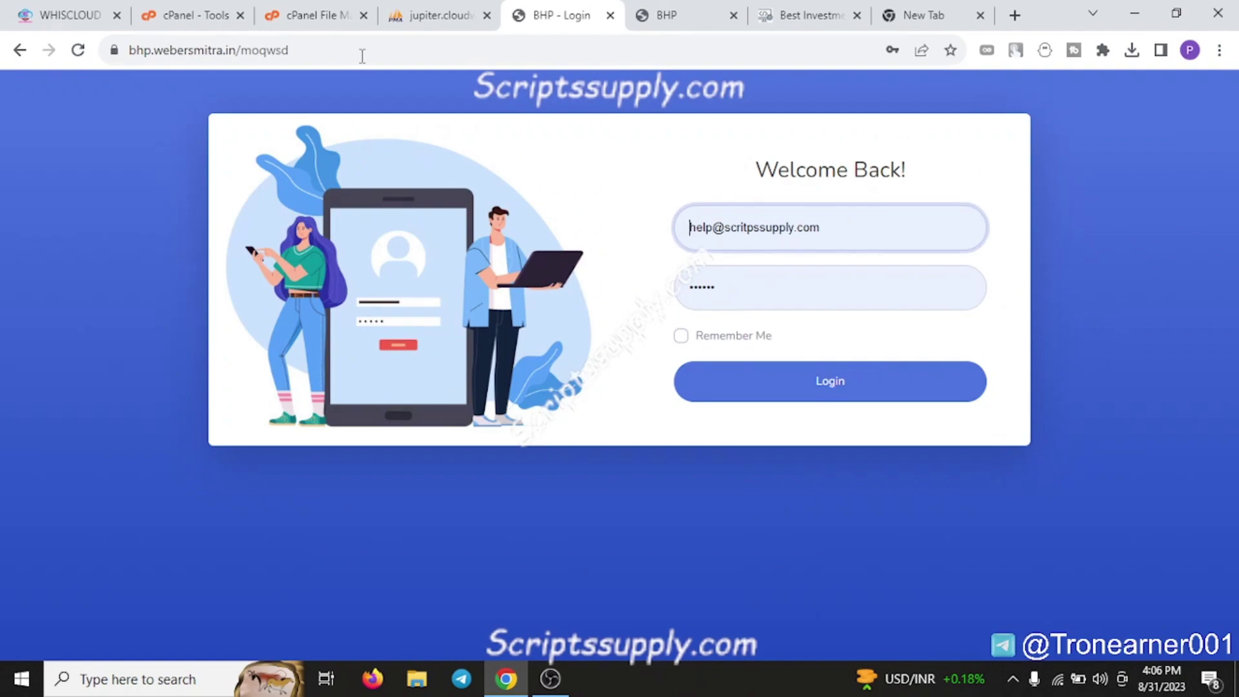
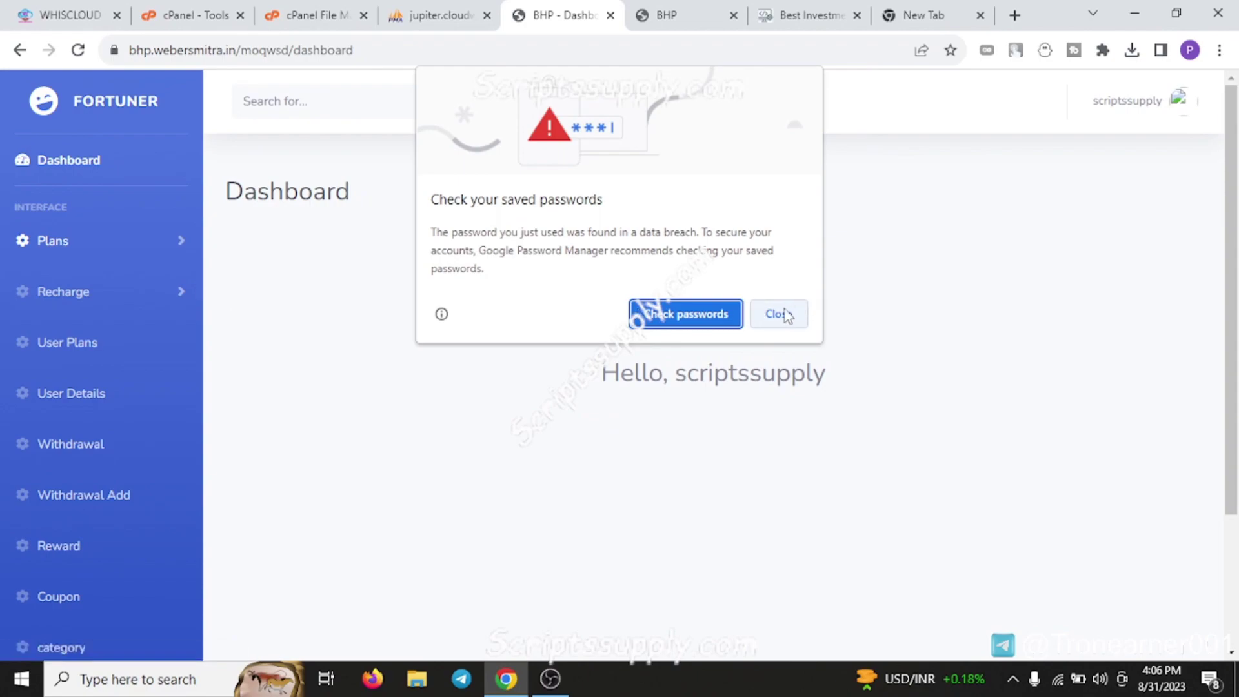
# Dismiss the password warning and open the Normal and Boutique plan lists in new tabs
pyautogui.click(781, 314)
pyautogui.click(187, 244)
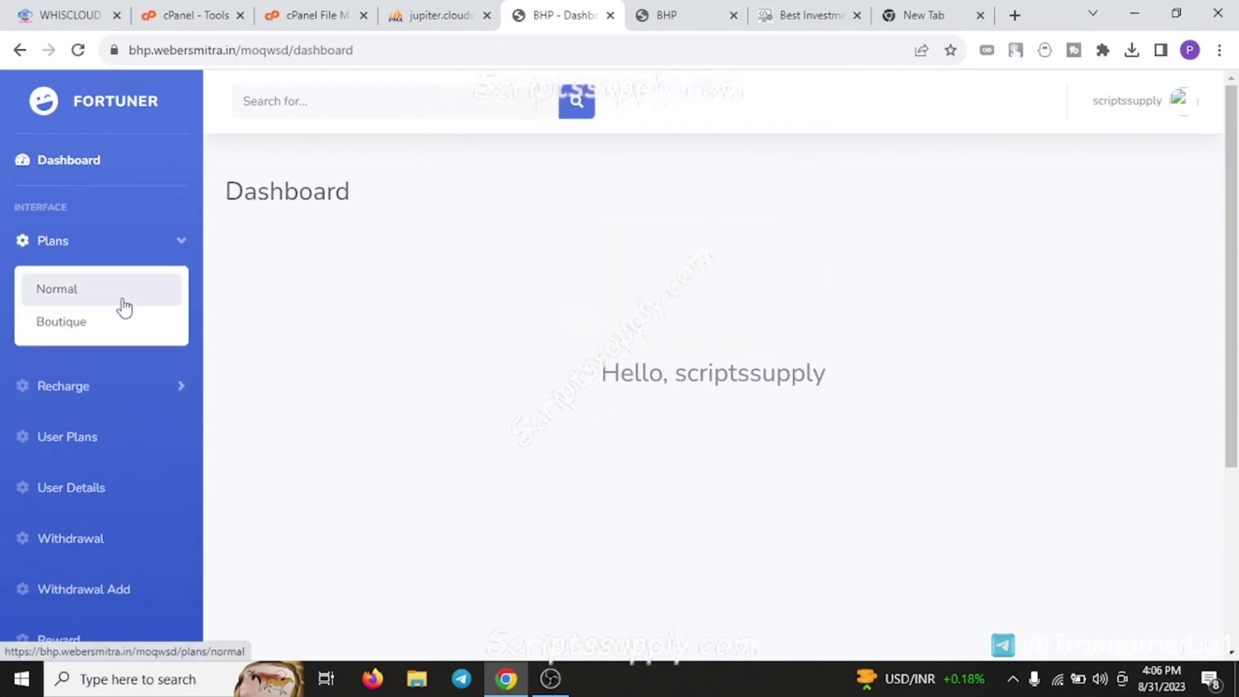
pyautogui.middleClick(83, 305)
pyautogui.middleClick(94, 326)
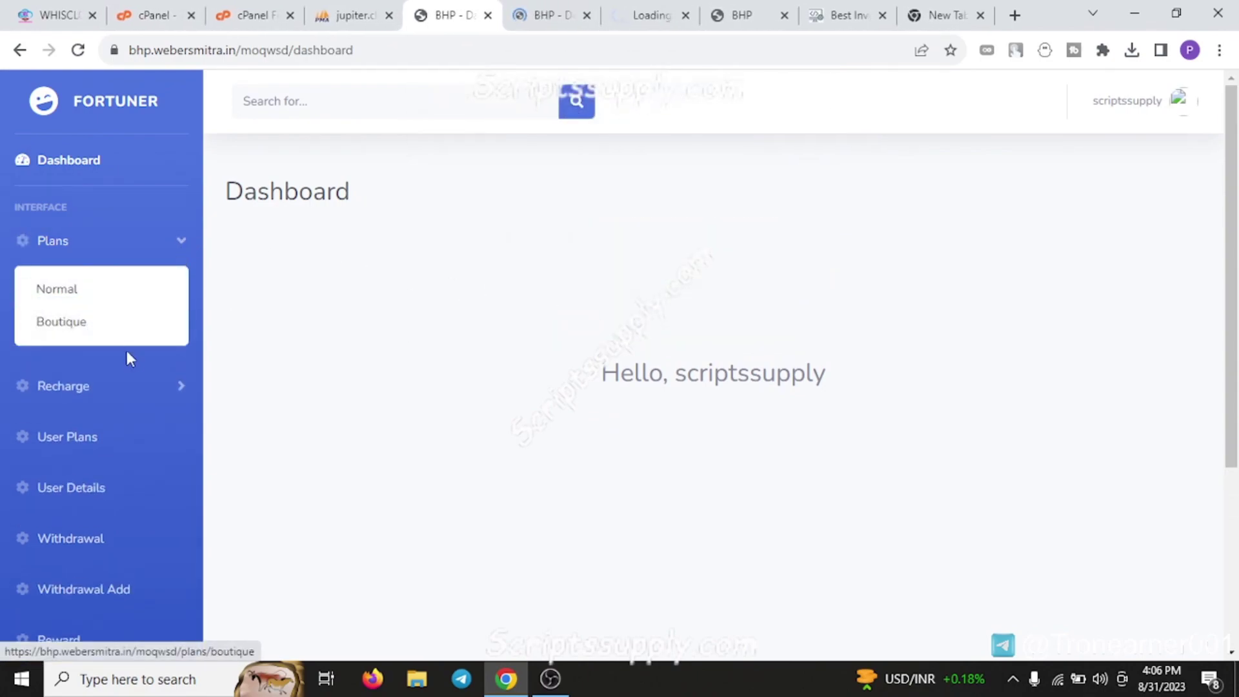
pyautogui.click(174, 394)
pyautogui.scroll(-3, 174, 400)
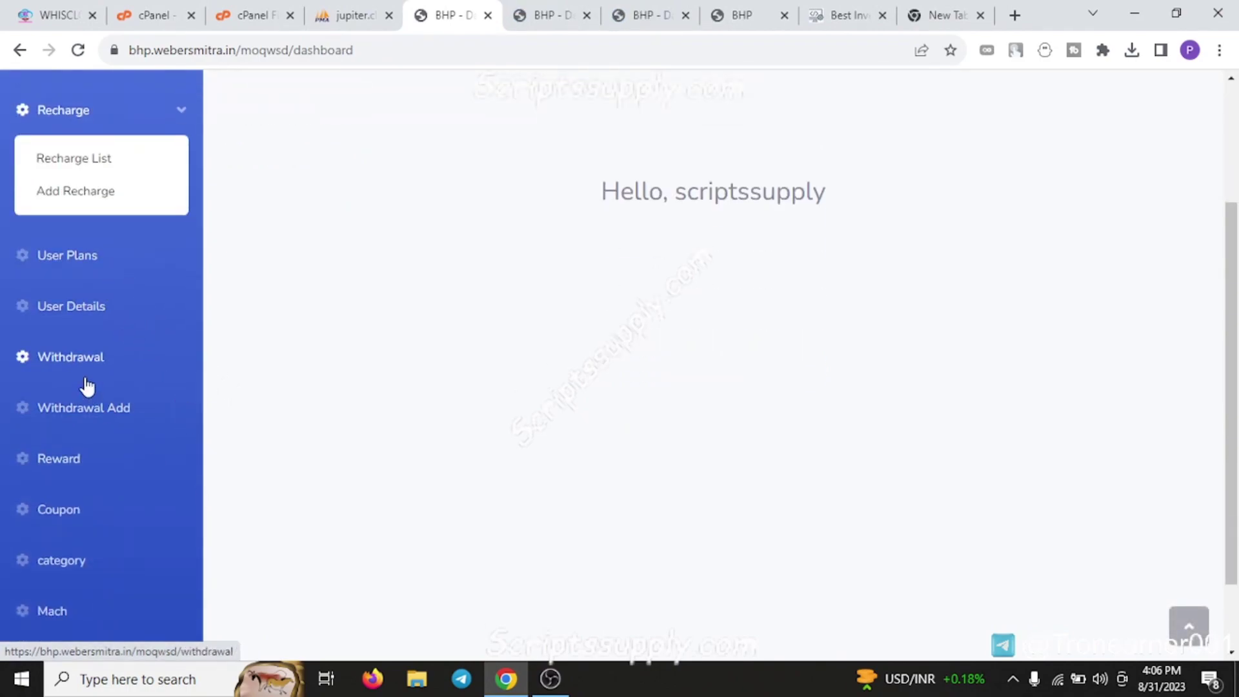
pyautogui.scroll(-2, 116, 432)
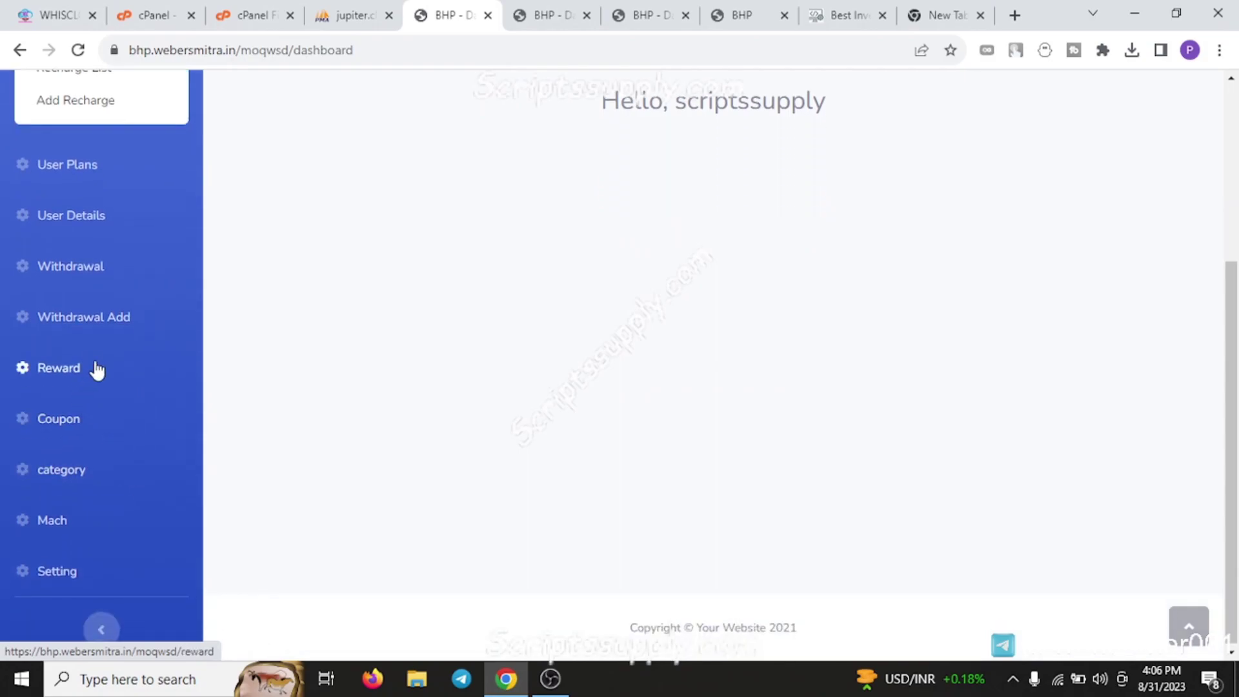
# In Settings, set 'Send Earning Money Click on once a day' to Yes and confirm
pyautogui.click(79, 572)
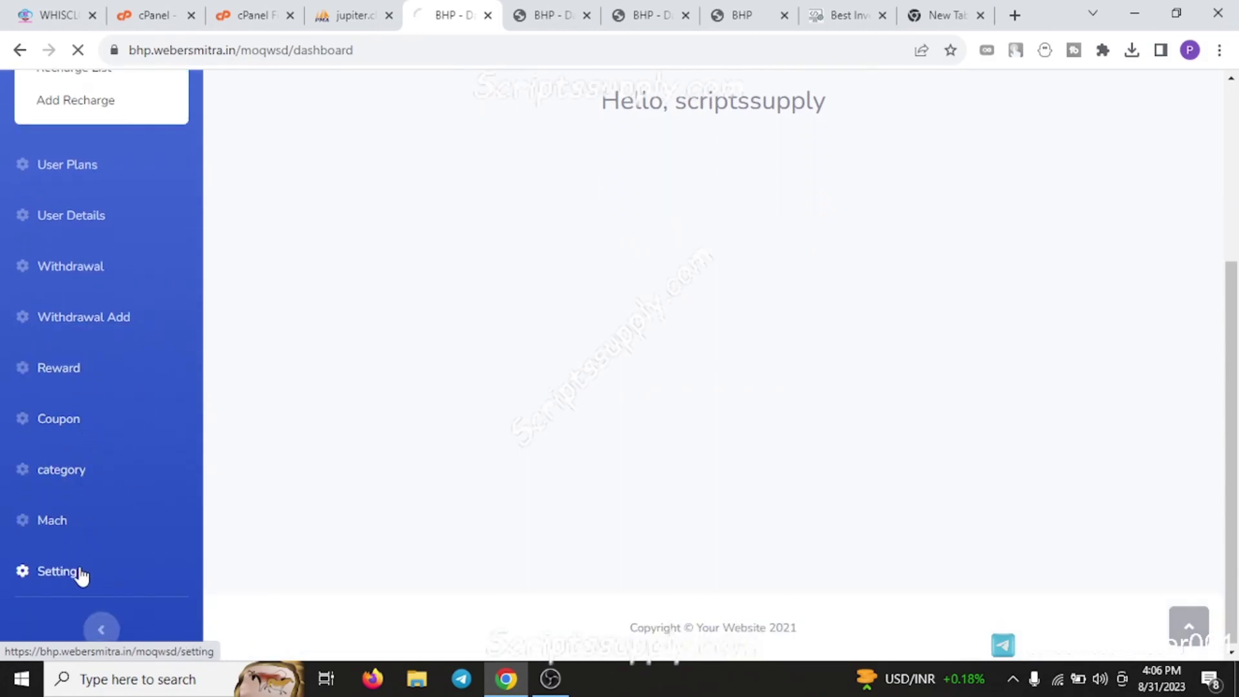
pyautogui.scroll(-7, 760, 293)
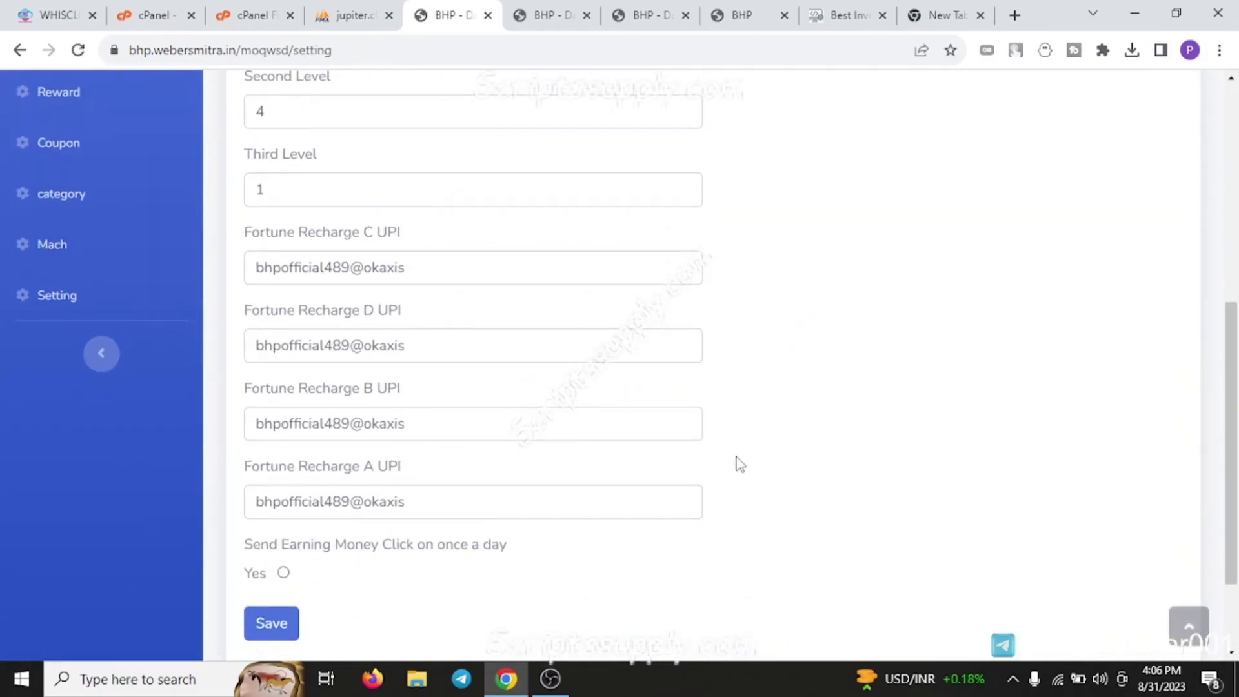
pyautogui.click(284, 574)
pyautogui.click(702, 157)
# Review the Normal and Boutique plan tabs and the script's product page
pyautogui.click(547, 10)
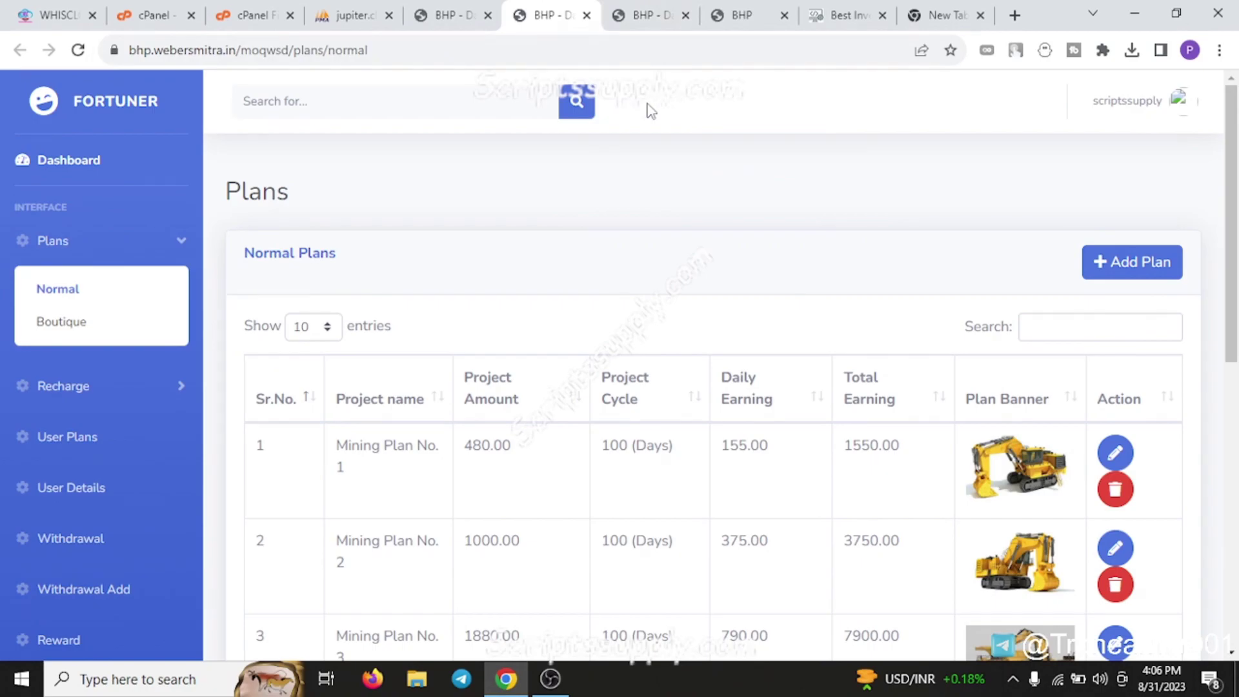
pyautogui.click(627, 13)
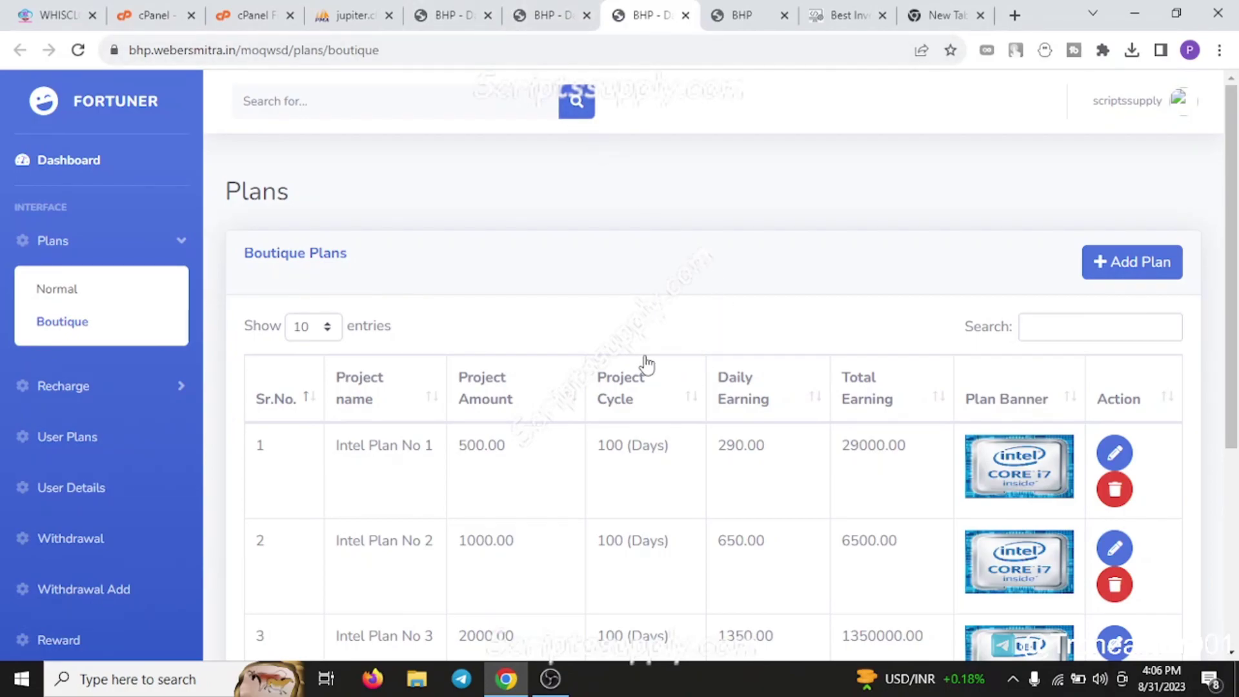
pyautogui.click(845, 15)
pyautogui.scroll(5, 674, 365)
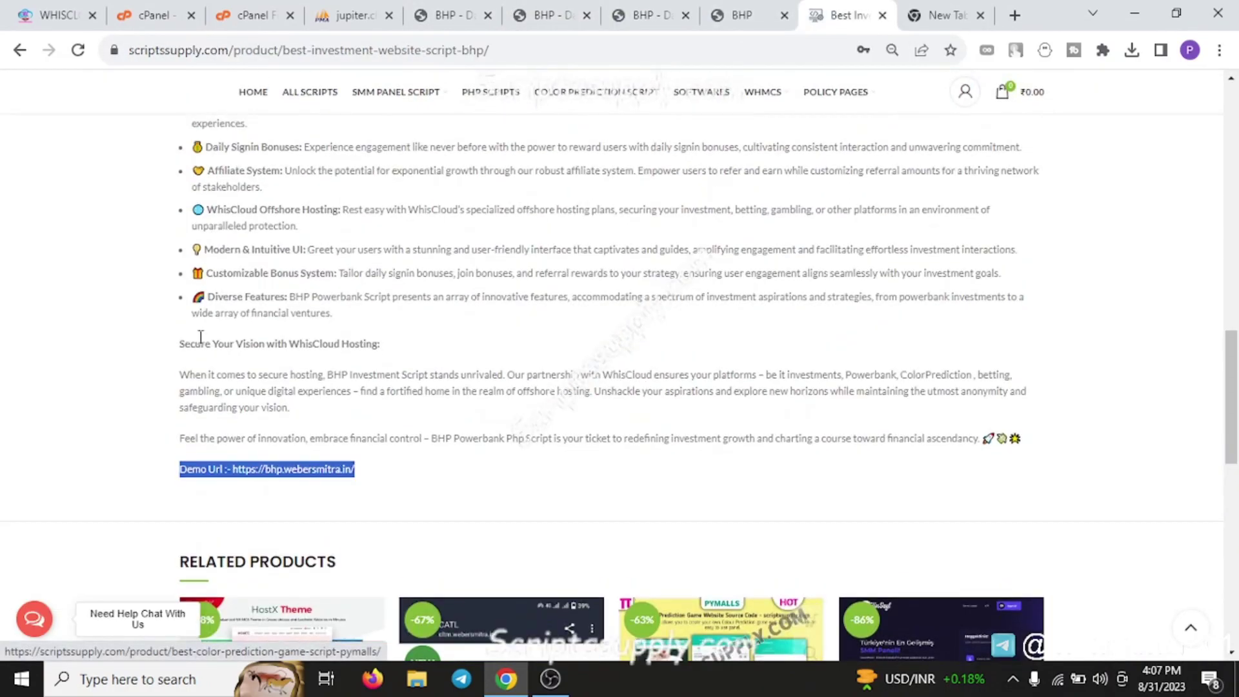
pyautogui.moveTo(288, 347); pyautogui.dragTo(453, 357)
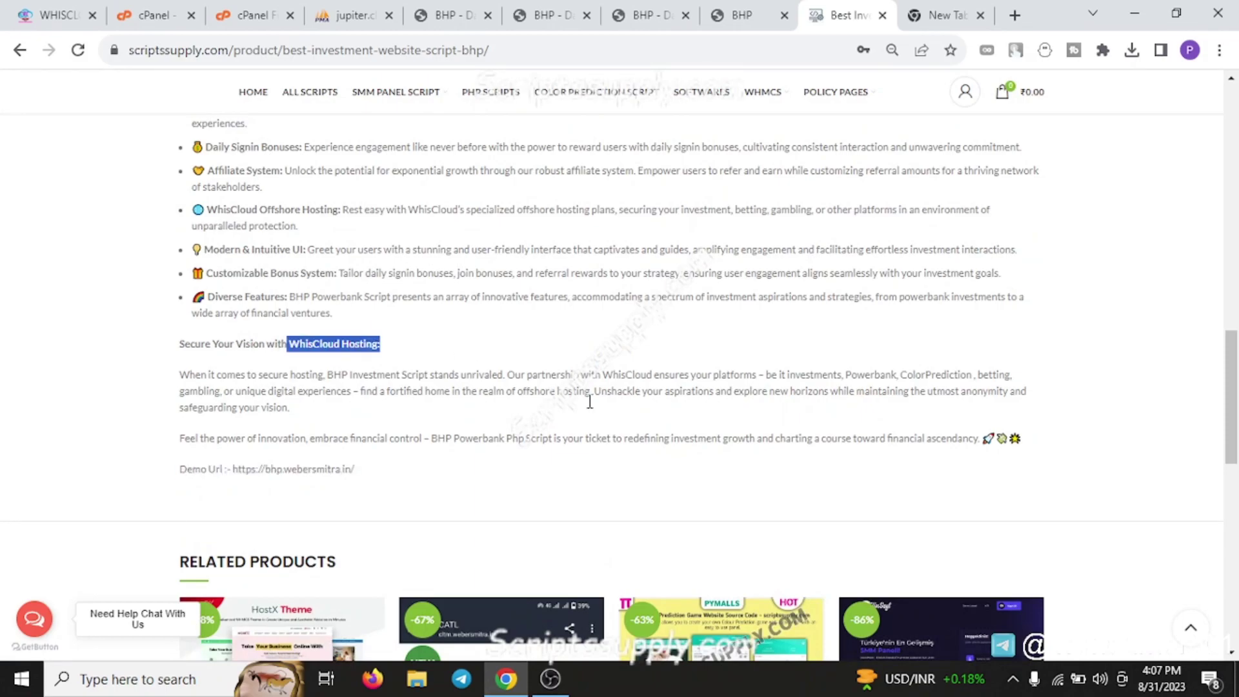
pyautogui.click(55, 15)
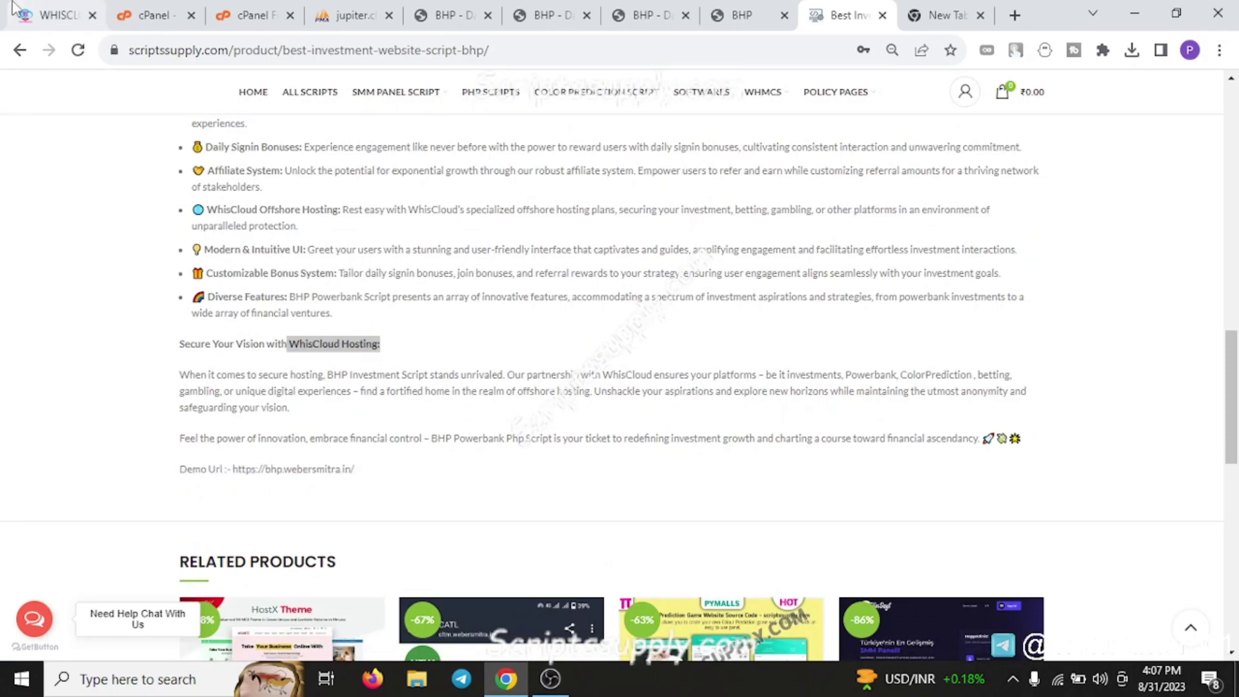
# Close the chat widget and browse the Offshored Hosting plans
pyautogui.click(286, 219)
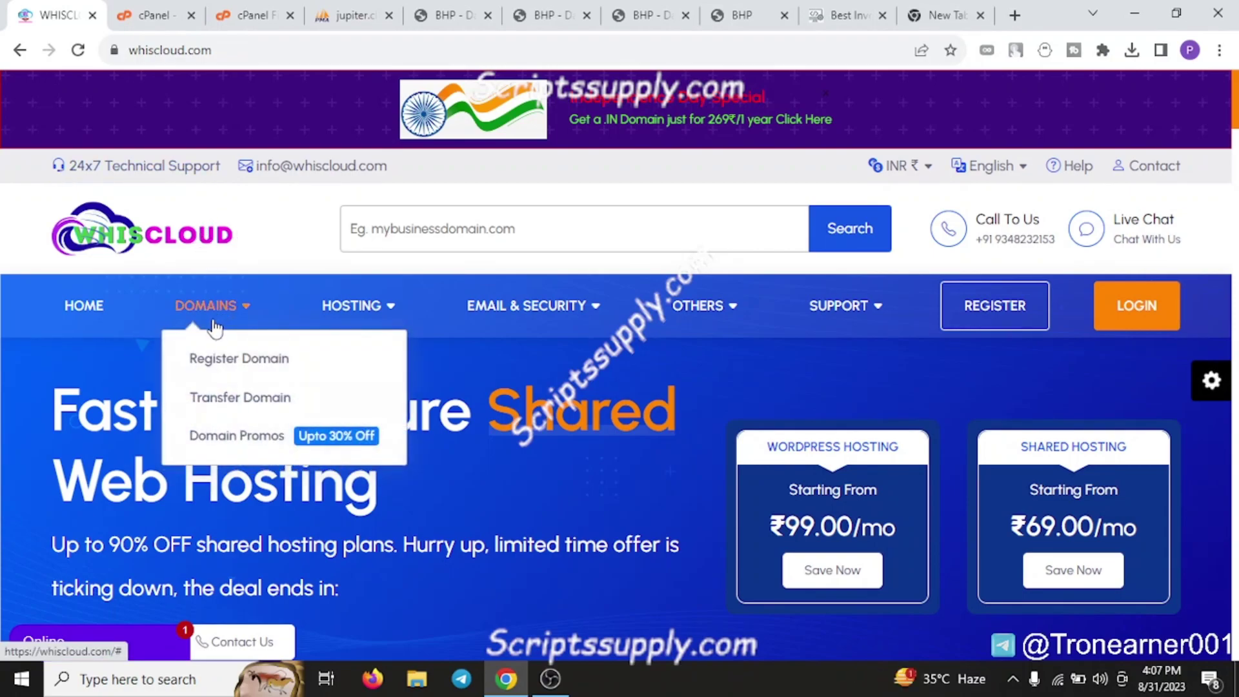
pyautogui.moveTo(353, 307)
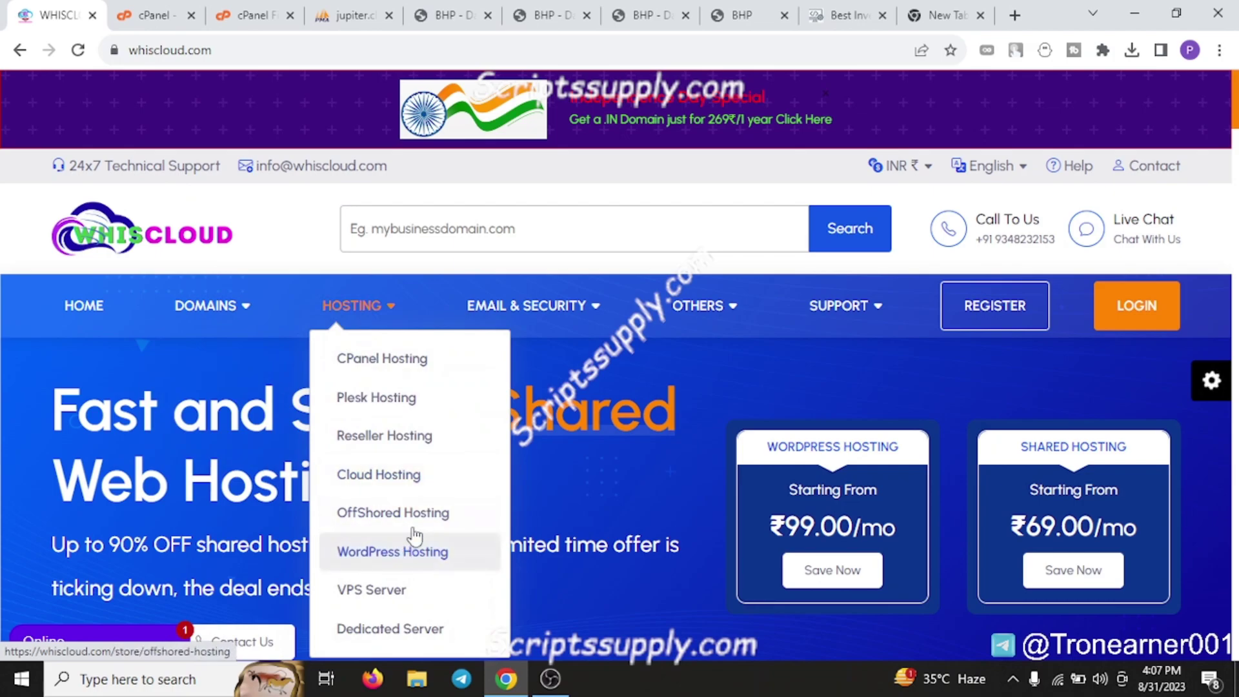
pyautogui.click(434, 515)
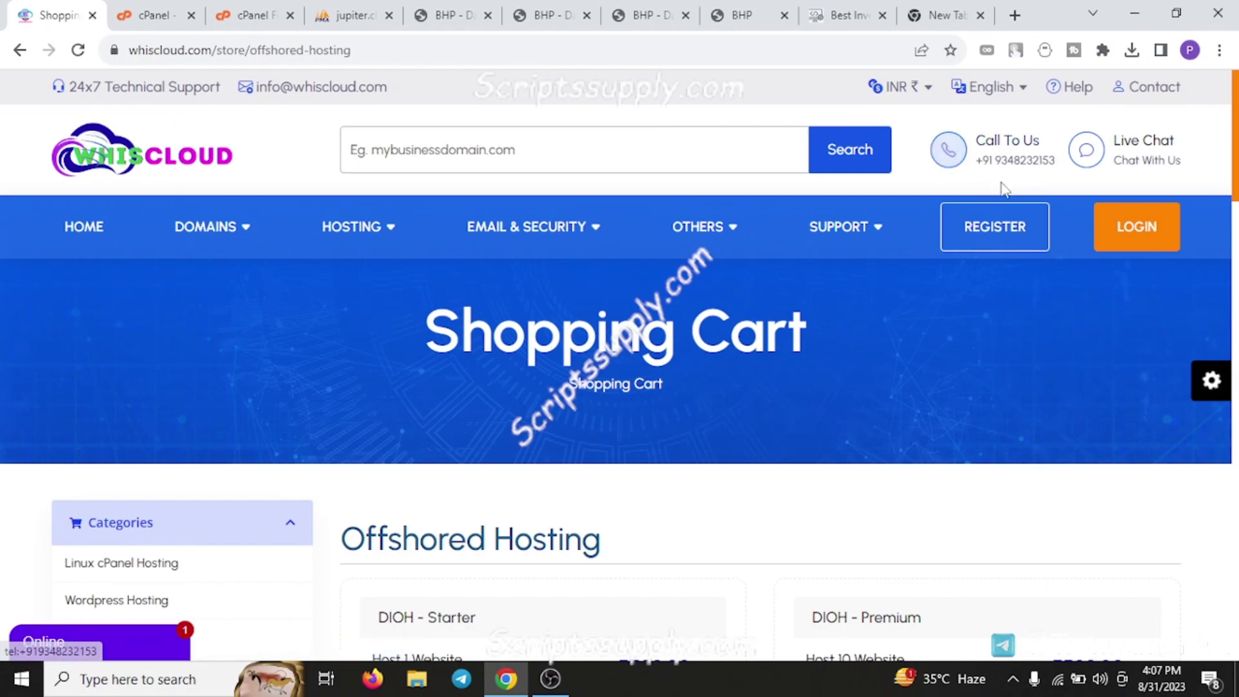
pyautogui.scroll(-6, 633, 434)
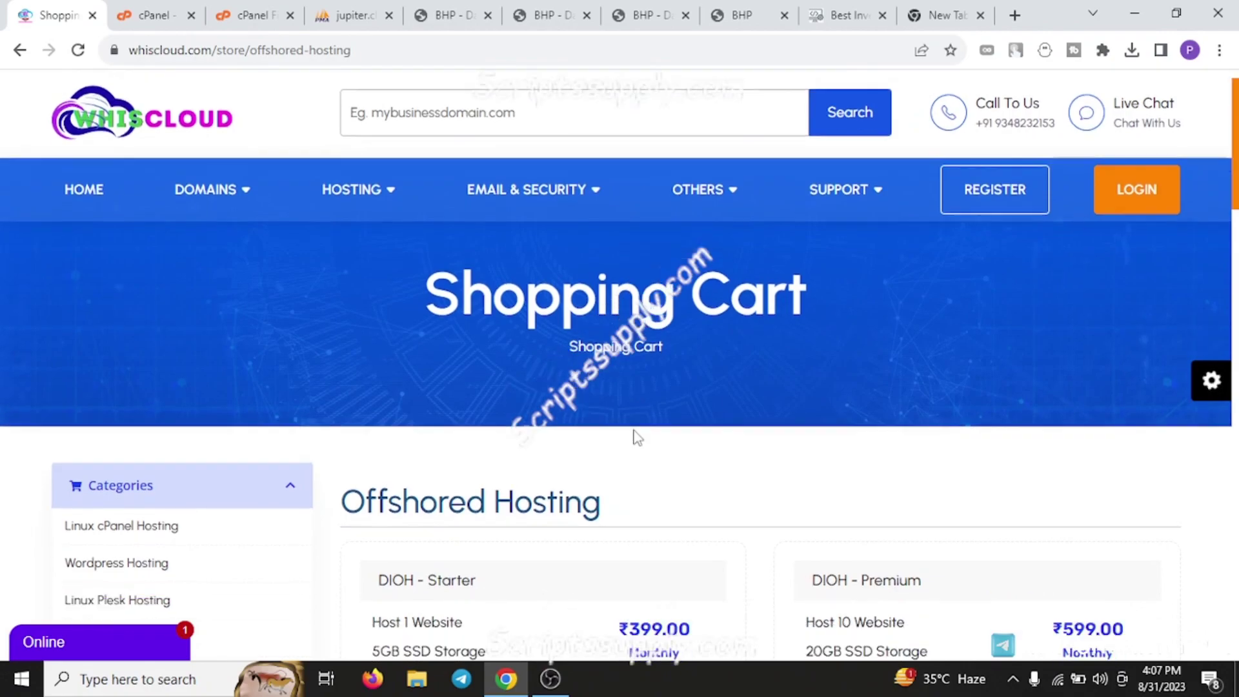
pyautogui.scroll(2, 615, 436)
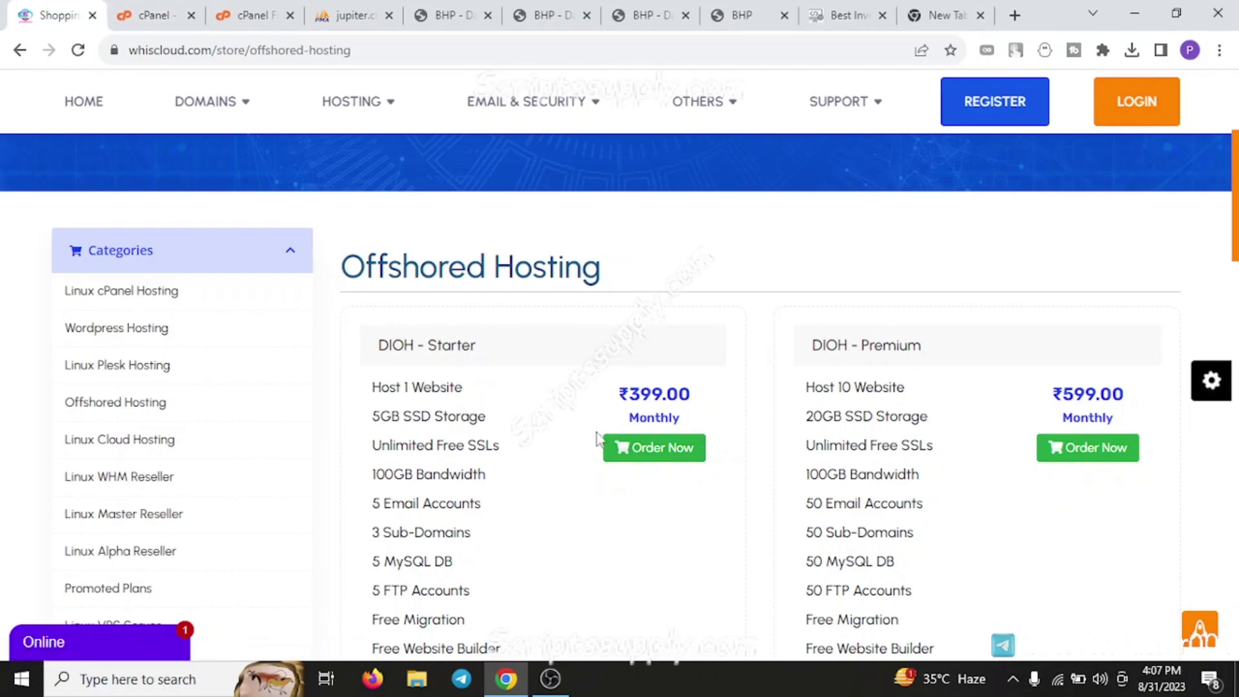
# Open Domain Promos to view prices like .COM ₹349.00 and .XYZ ₹249.00
pyautogui.moveTo(185, 8)
pyautogui.click(244, 128)
pyautogui.moveTo(238, 223)
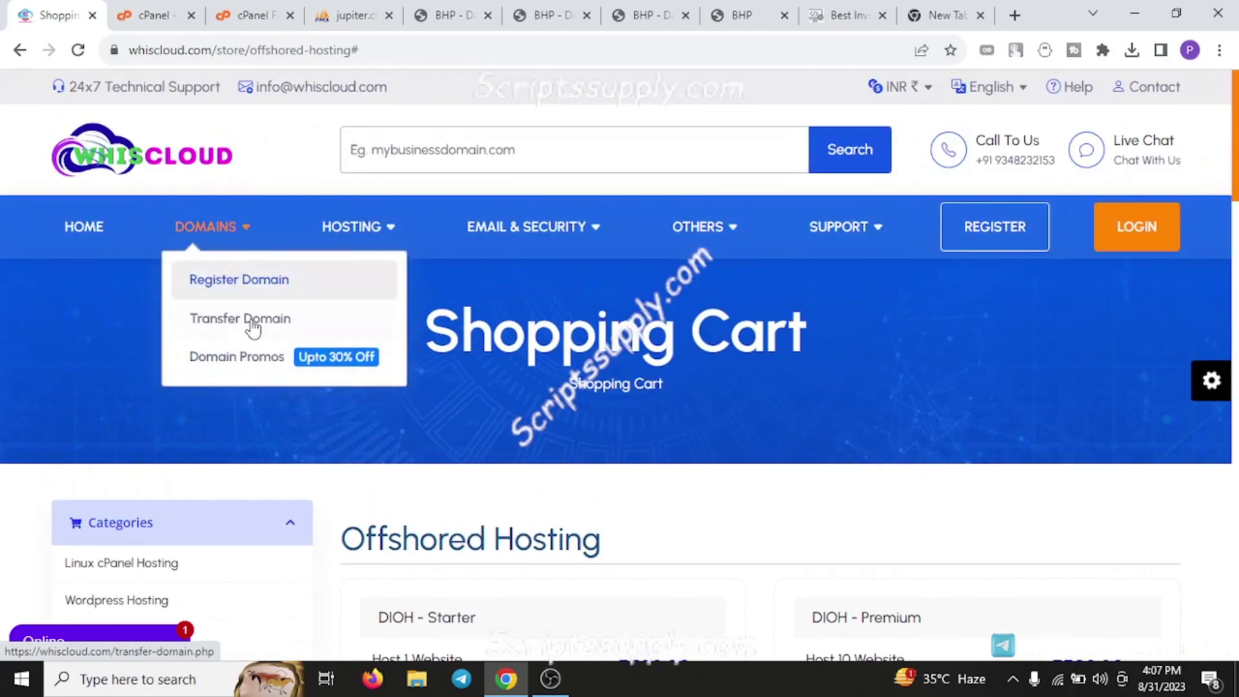
pyautogui.click(238, 360)
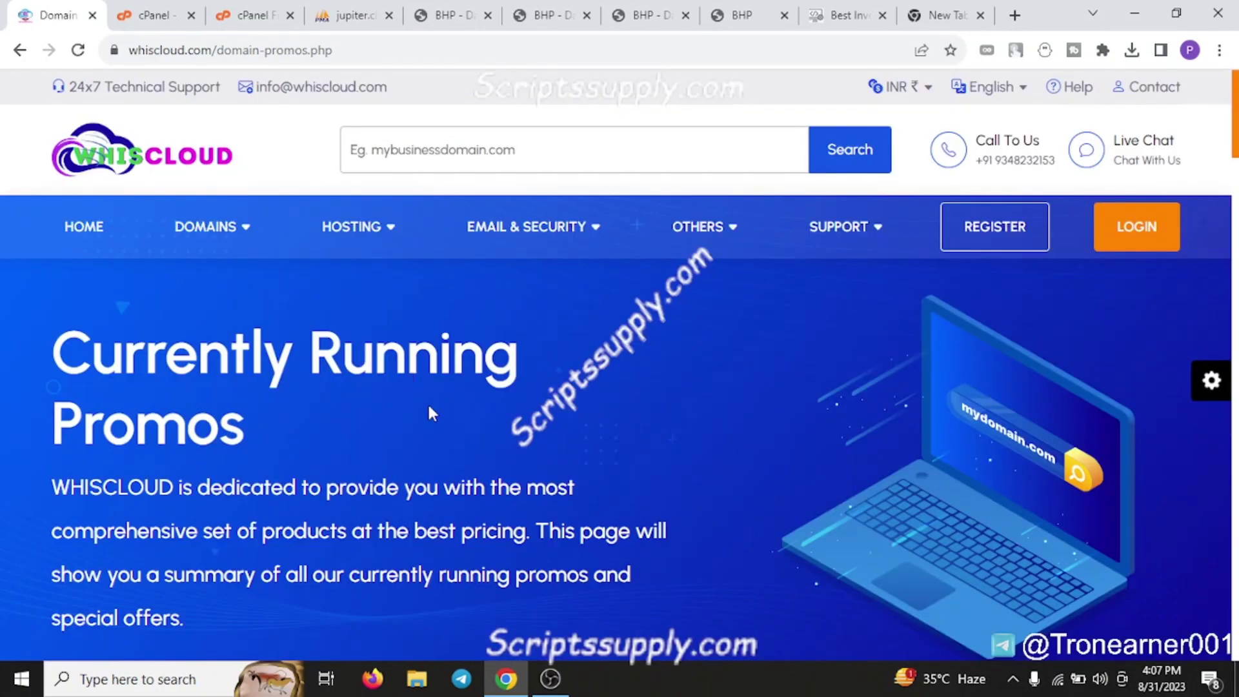
pyautogui.scroll(-10, 432, 413)
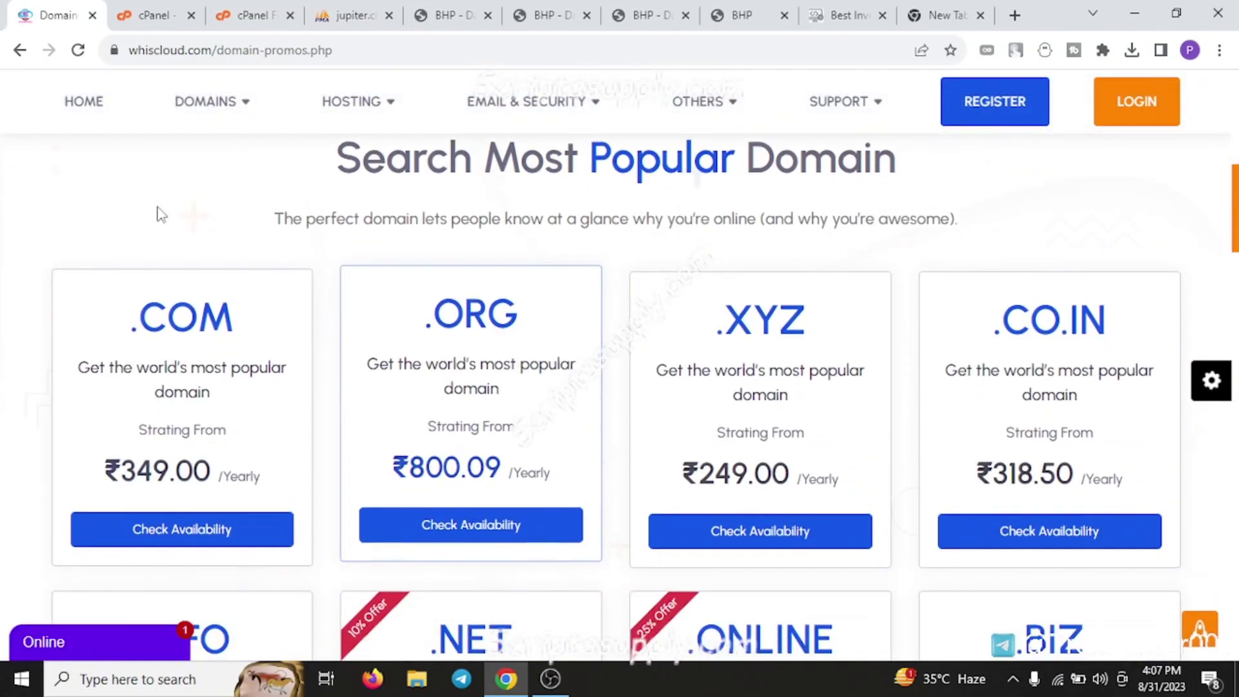
# Open File Manager and list the public_html folder's contents, including .env
pyautogui.click(153, 15)
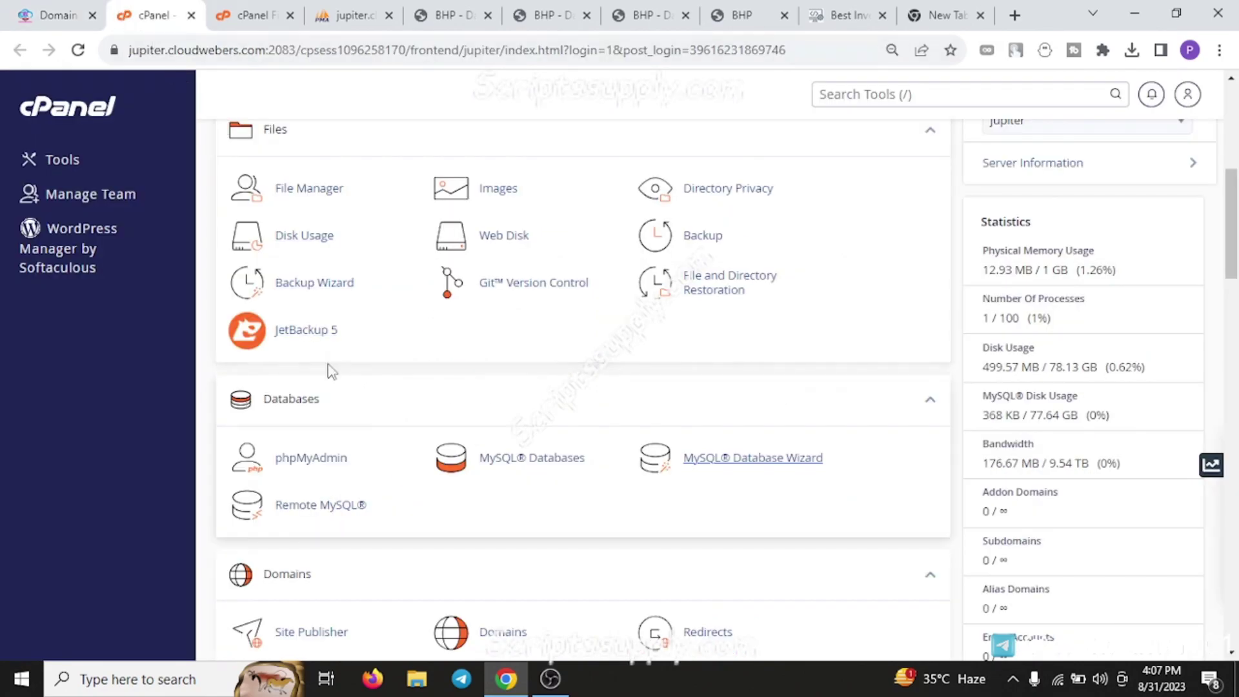
pyautogui.scroll(7, 332, 372)
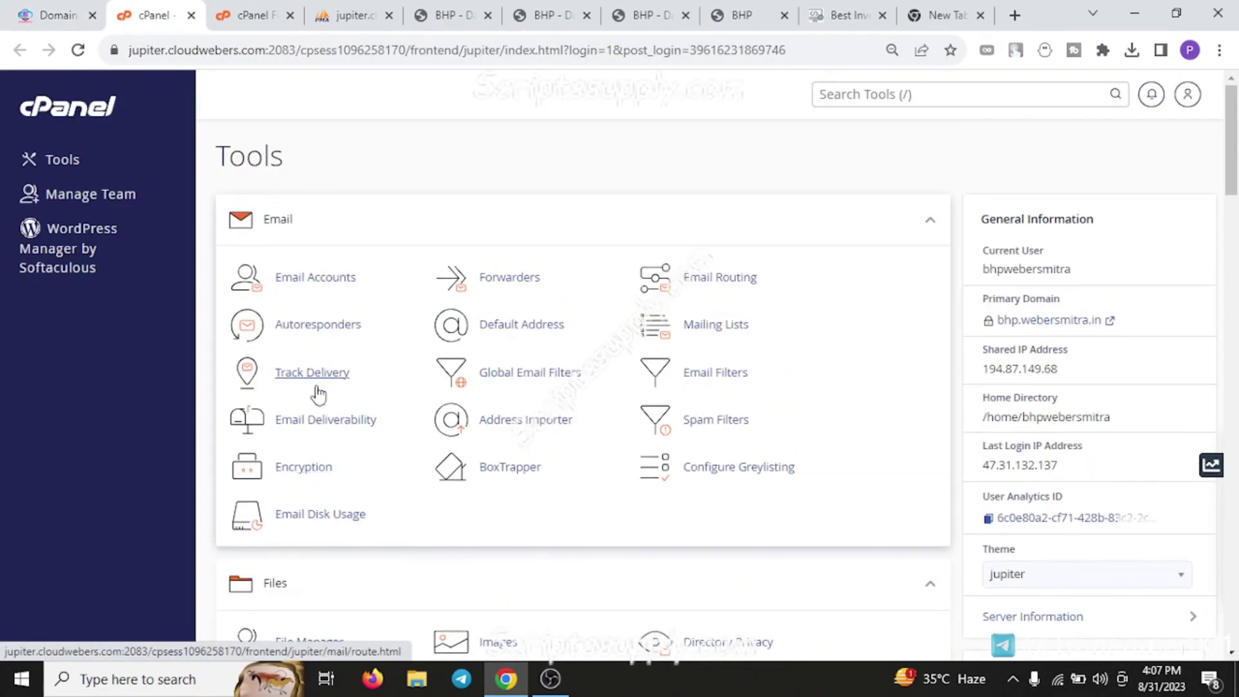
pyautogui.scroll(-3, 351, 426)
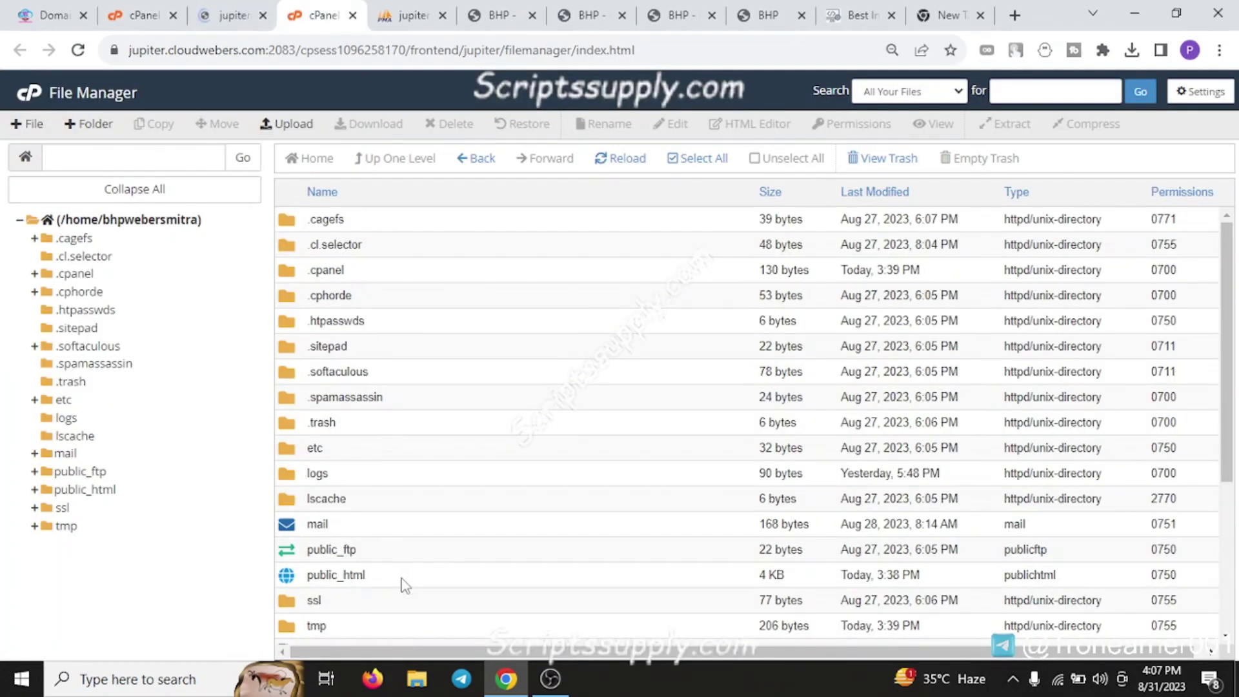
pyautogui.doubleClick(401, 572)
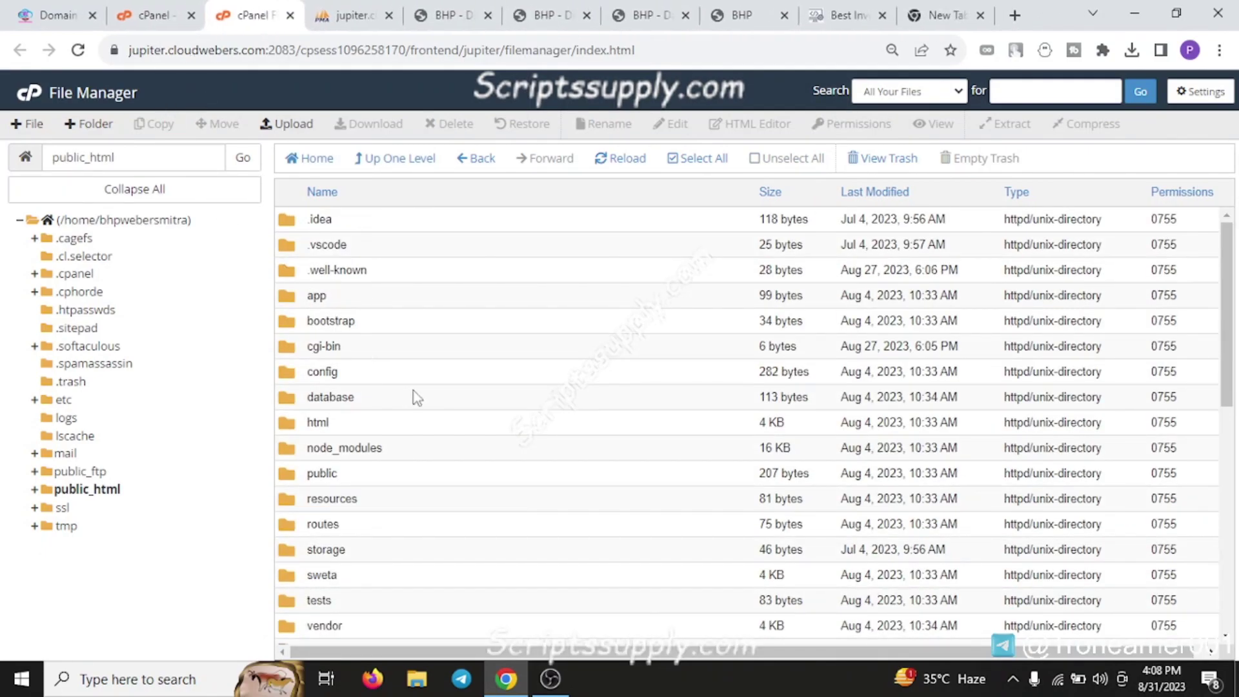
pyautogui.scroll(-7, 415, 396)
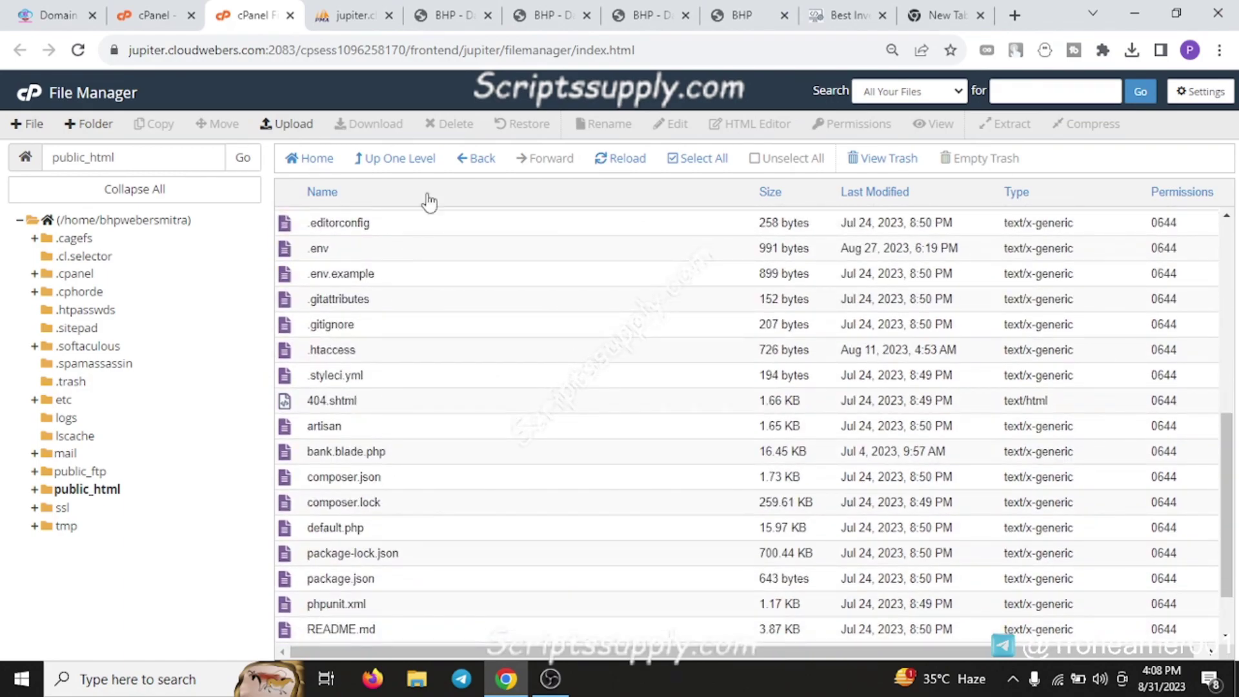
pyautogui.scroll(2, 496, 476)
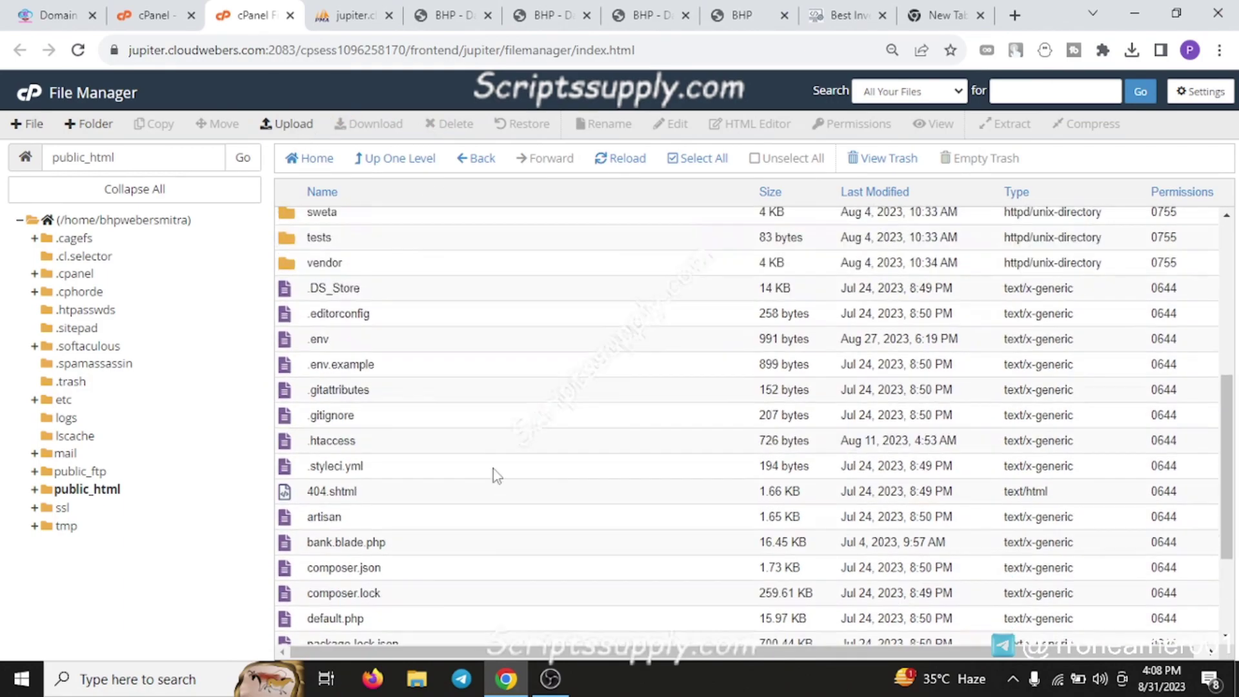
# Open .env from public_html for editing and cancel the Preferences dialog unchanged
pyautogui.click(431, 348)
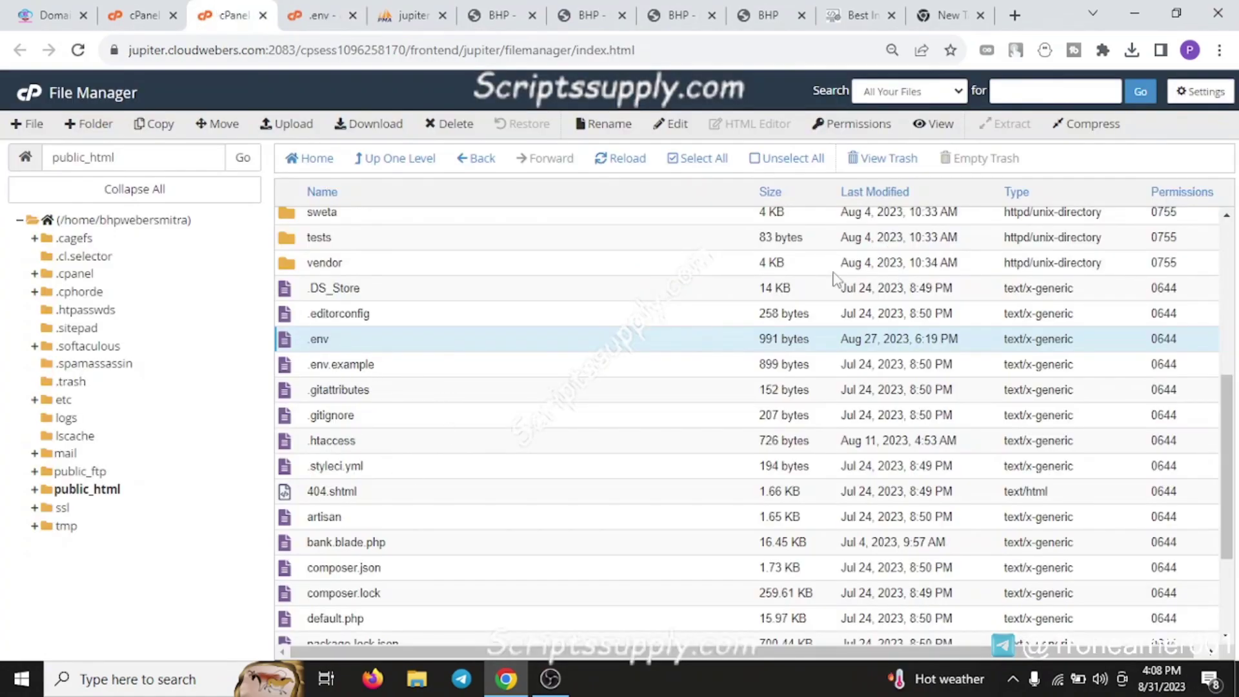
pyautogui.click(1188, 92)
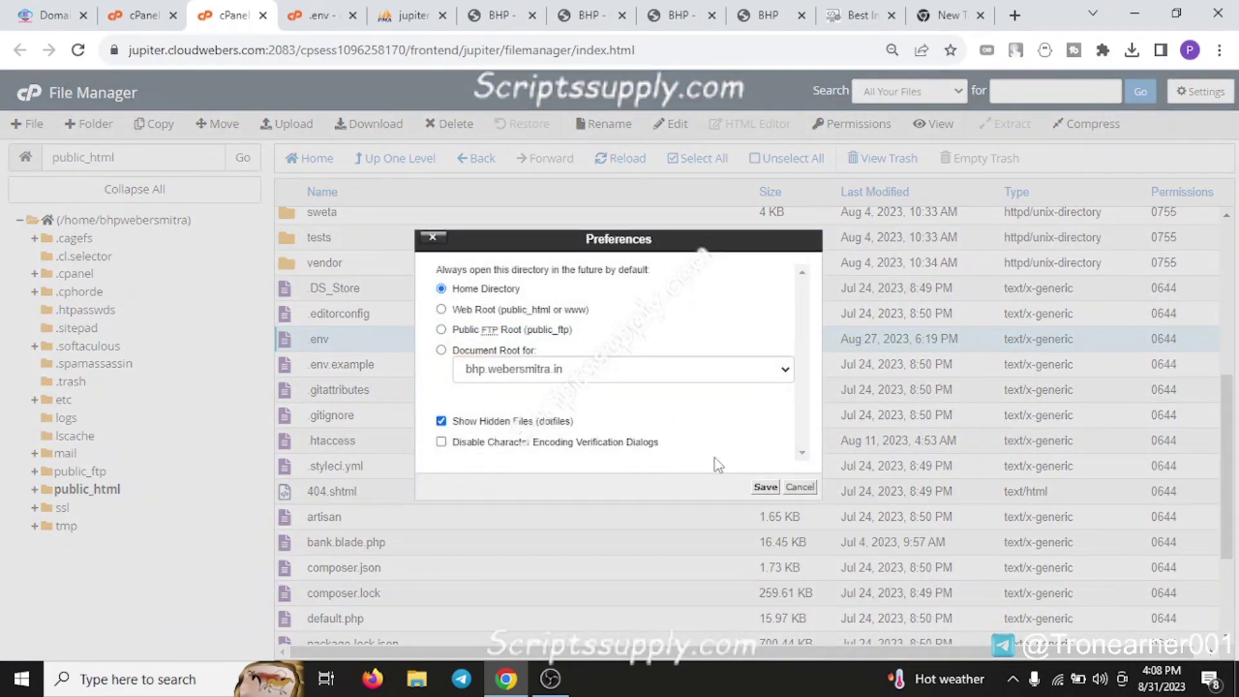
pyautogui.click(801, 488)
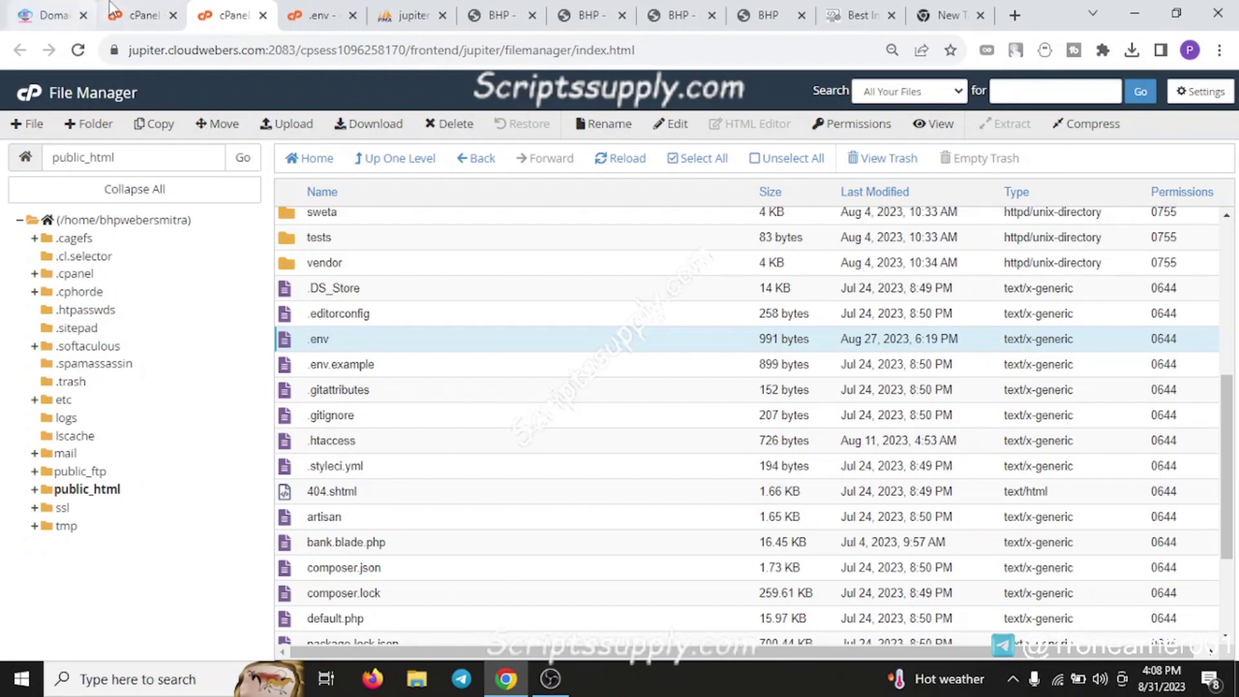
# Search cPanel tools for 'wizr' and launch the MySQL Database Wizard
pyautogui.click(137, 15)
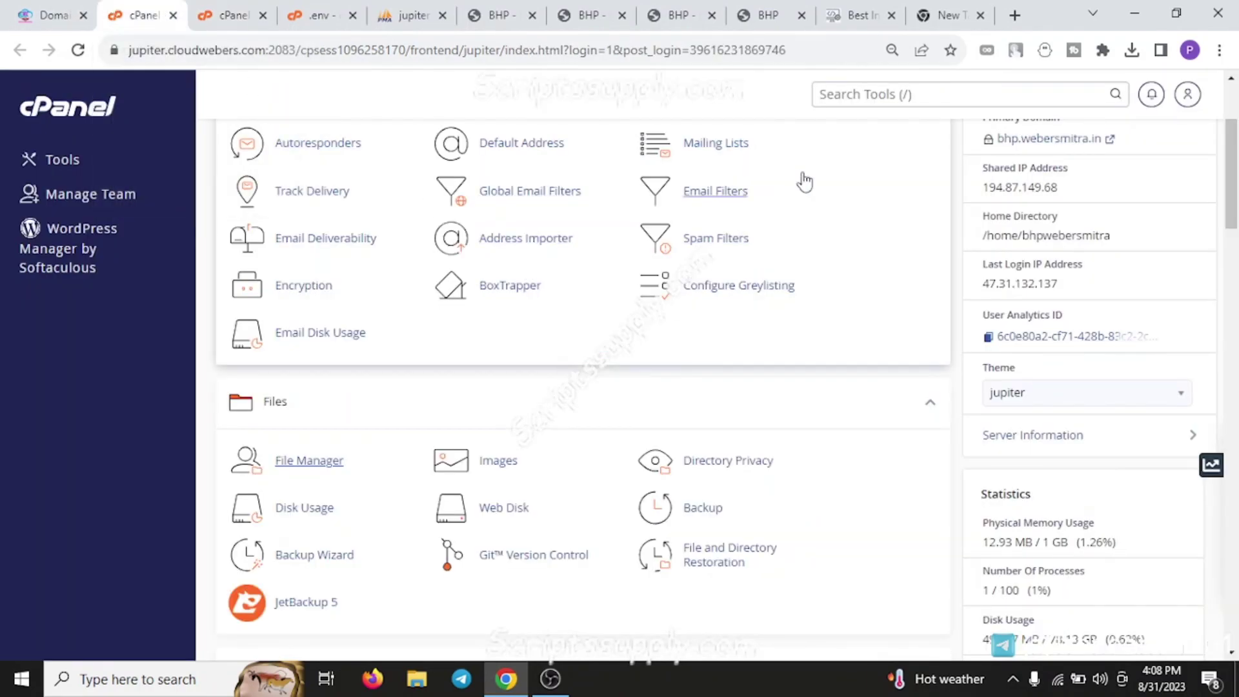
pyautogui.click(865, 90)
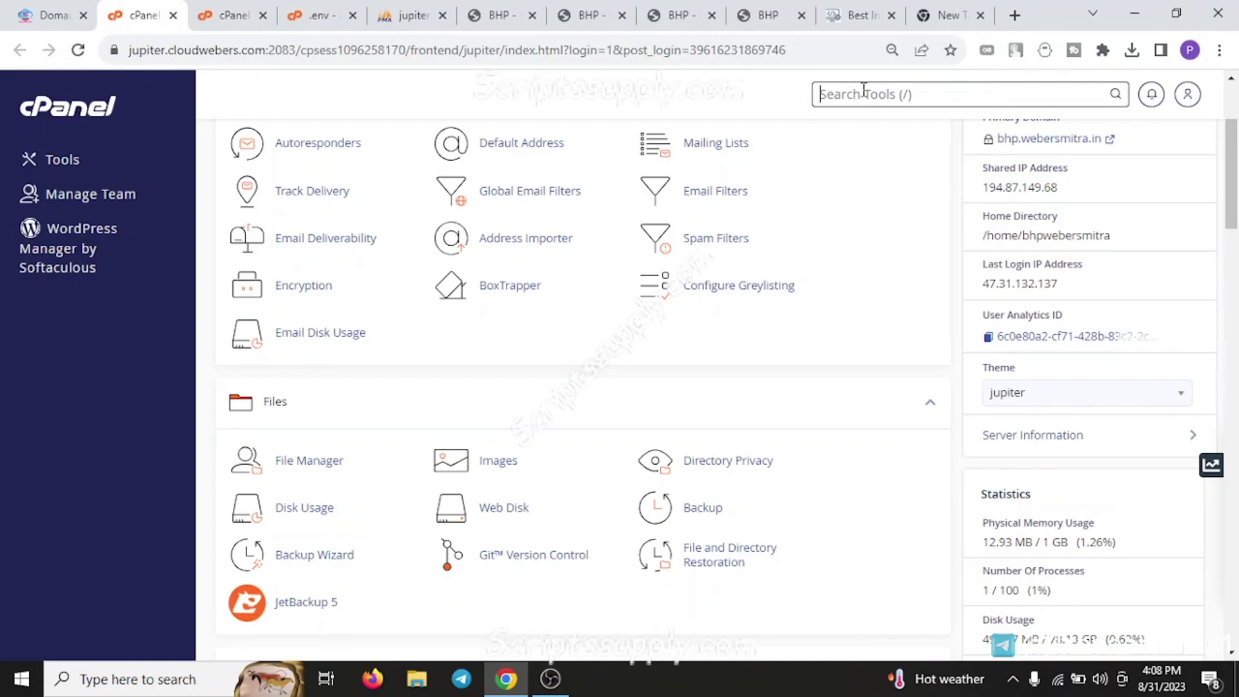
pyautogui.write('wizr')
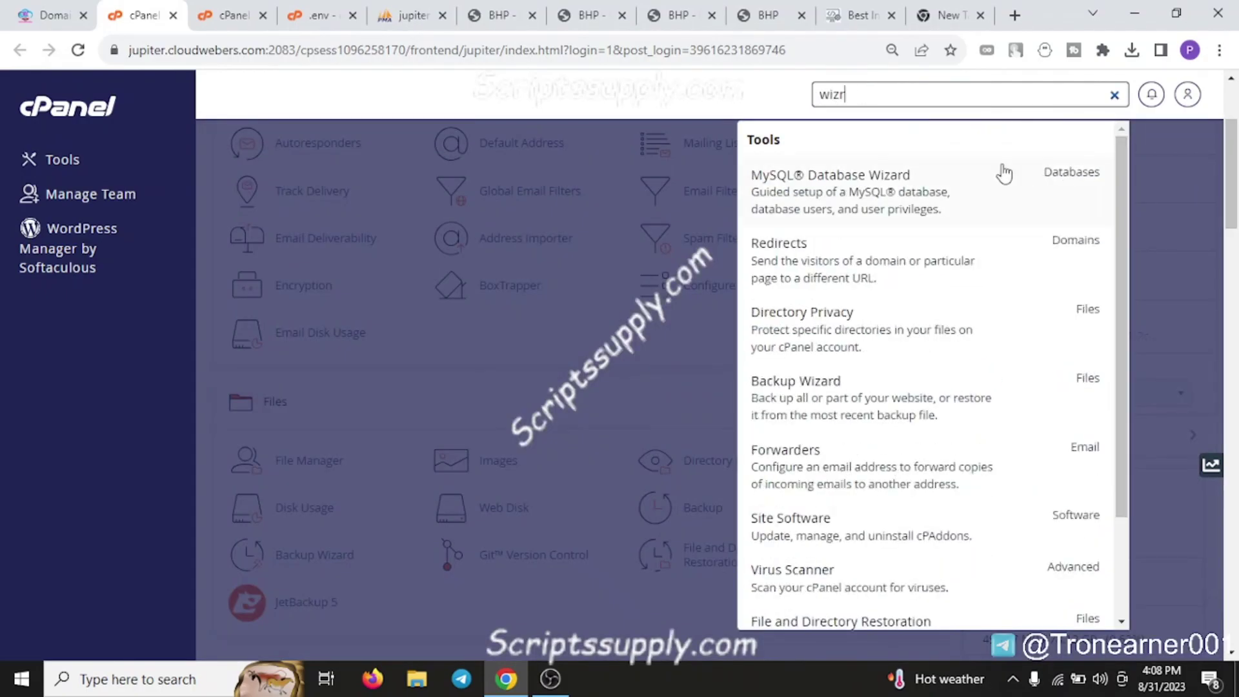
pyautogui.click(977, 191)
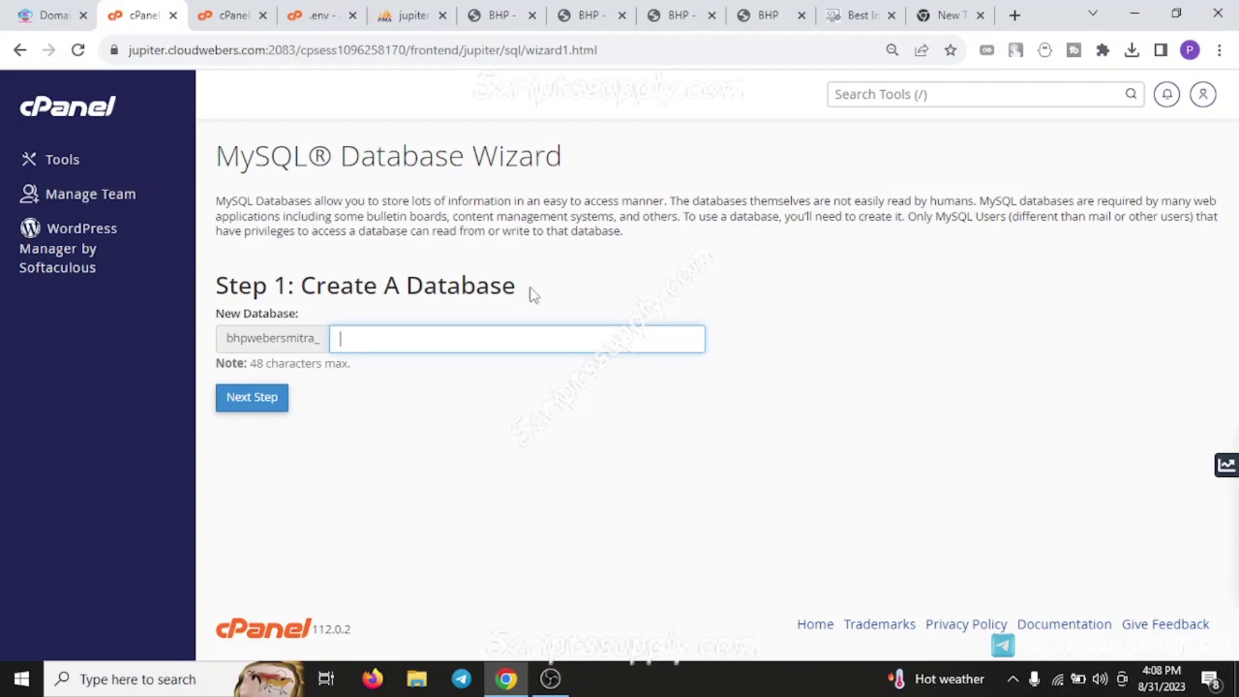
# Create database asdsd, then enter database user asdd and type its password twice
pyautogui.write('asdsd')
pyautogui.click(256, 402)
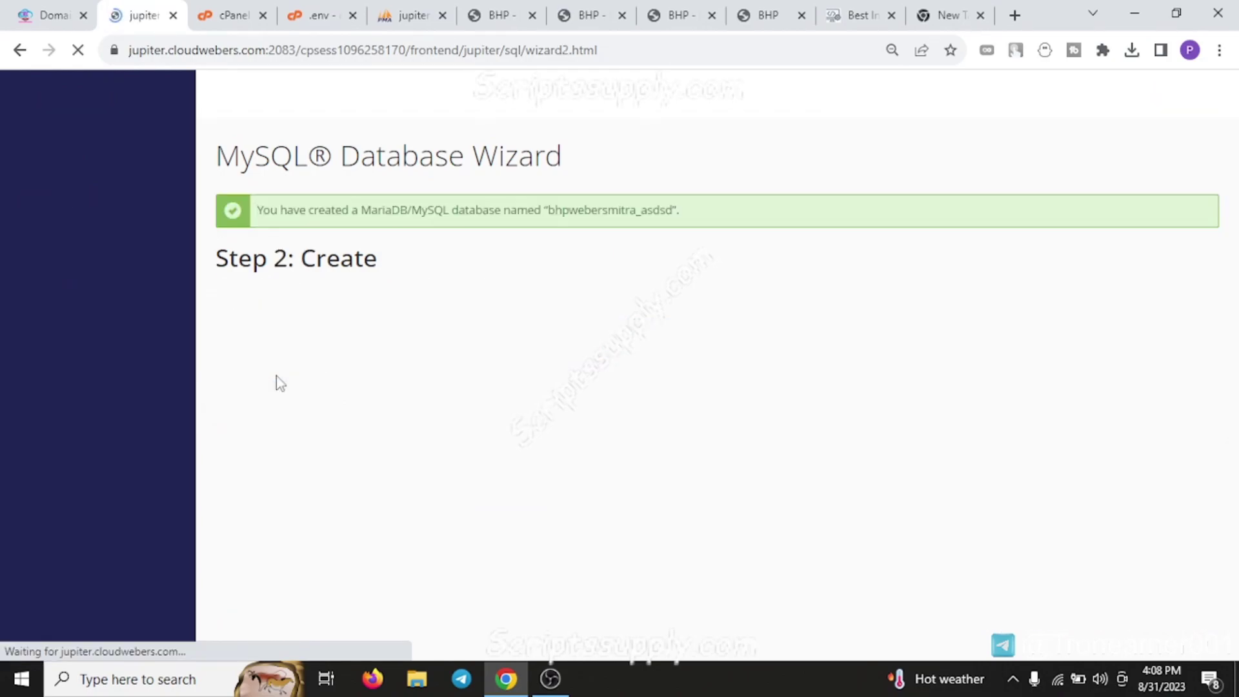
pyautogui.write('asdd')
pyautogui.click(325, 386)
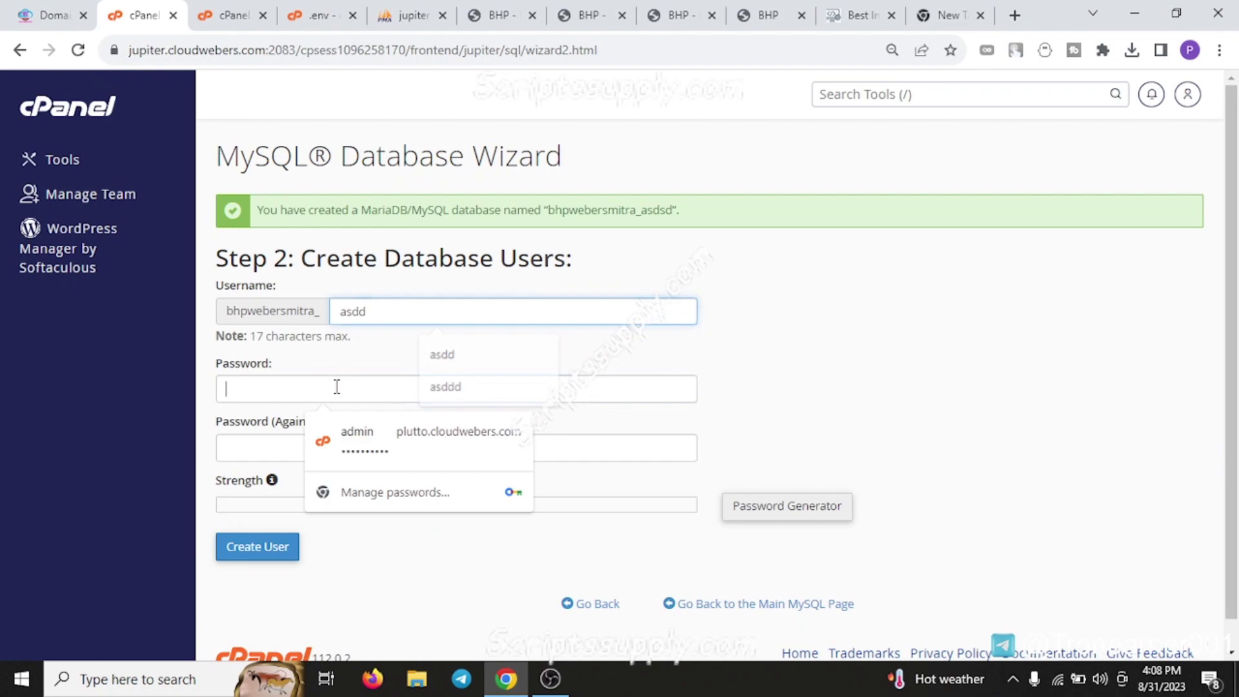
pyautogui.click(303, 439)
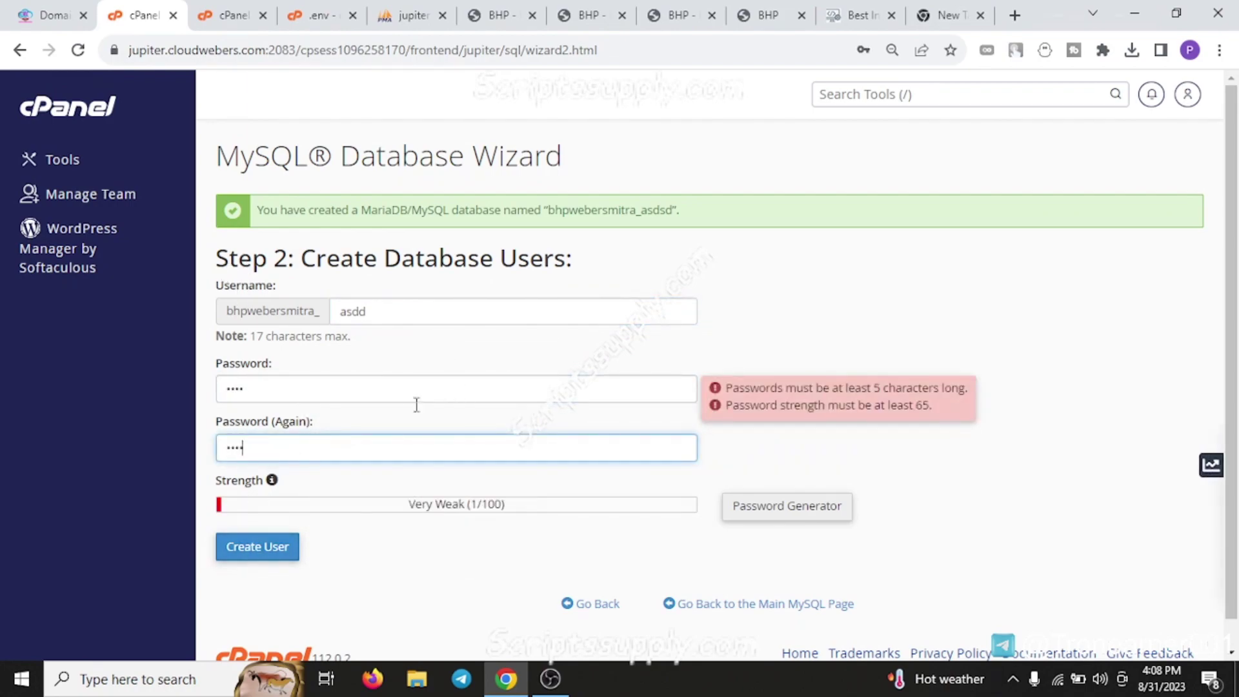
pyautogui.click(865, 95)
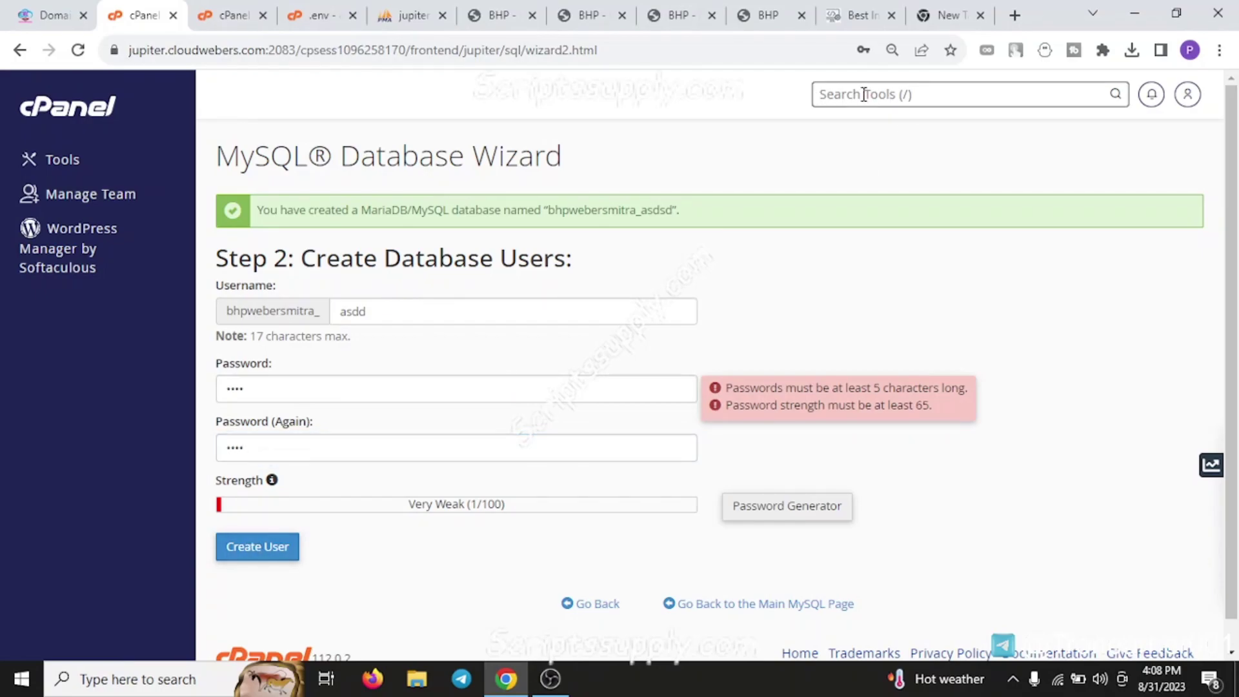
# Search tools for 'phpmyad' and open phpMyAdmin in a new tab
pyautogui.write('h')
pyautogui.press('BackSpace')
pyautogui.write('ph')
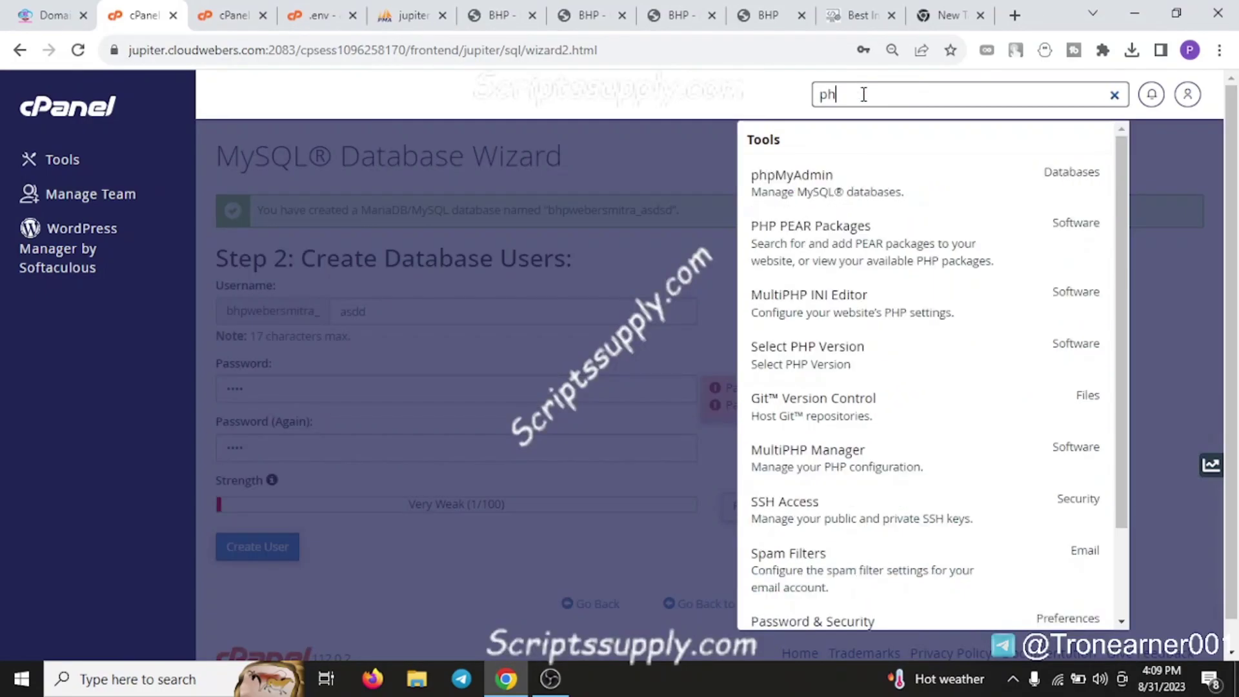
pyautogui.write('pmyad')
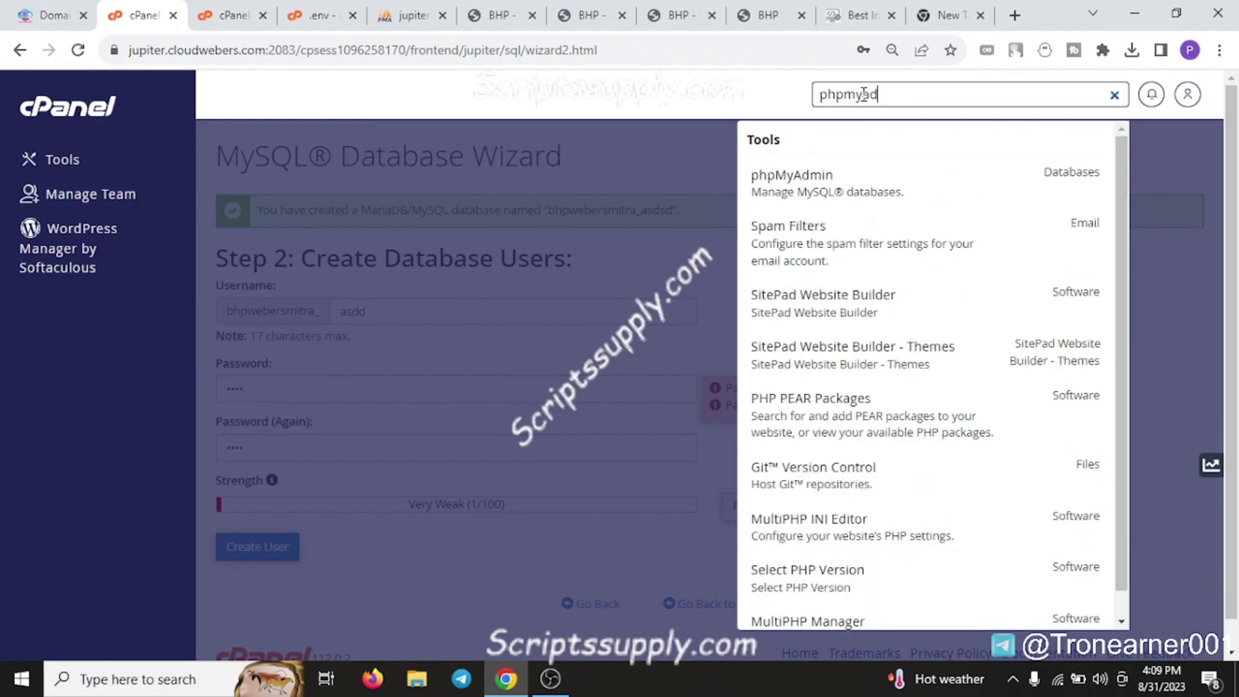
pyautogui.middleClick(836, 196)
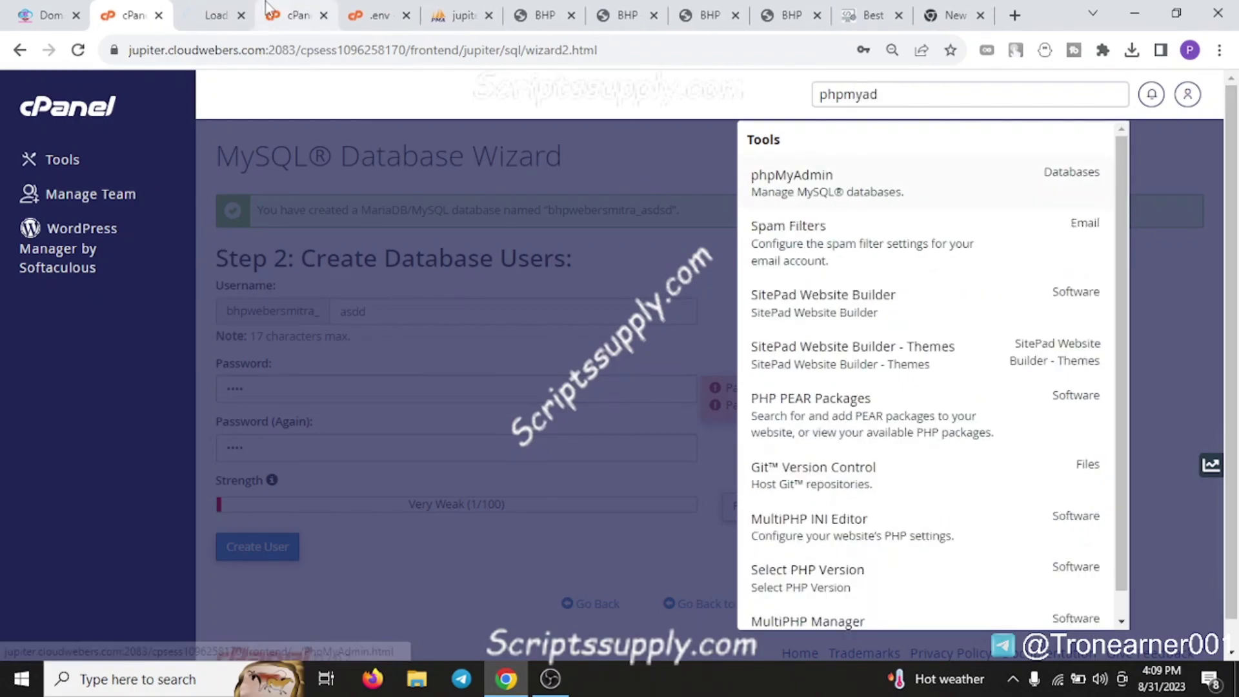
pyautogui.click(420, 10)
pyautogui.click(460, 15)
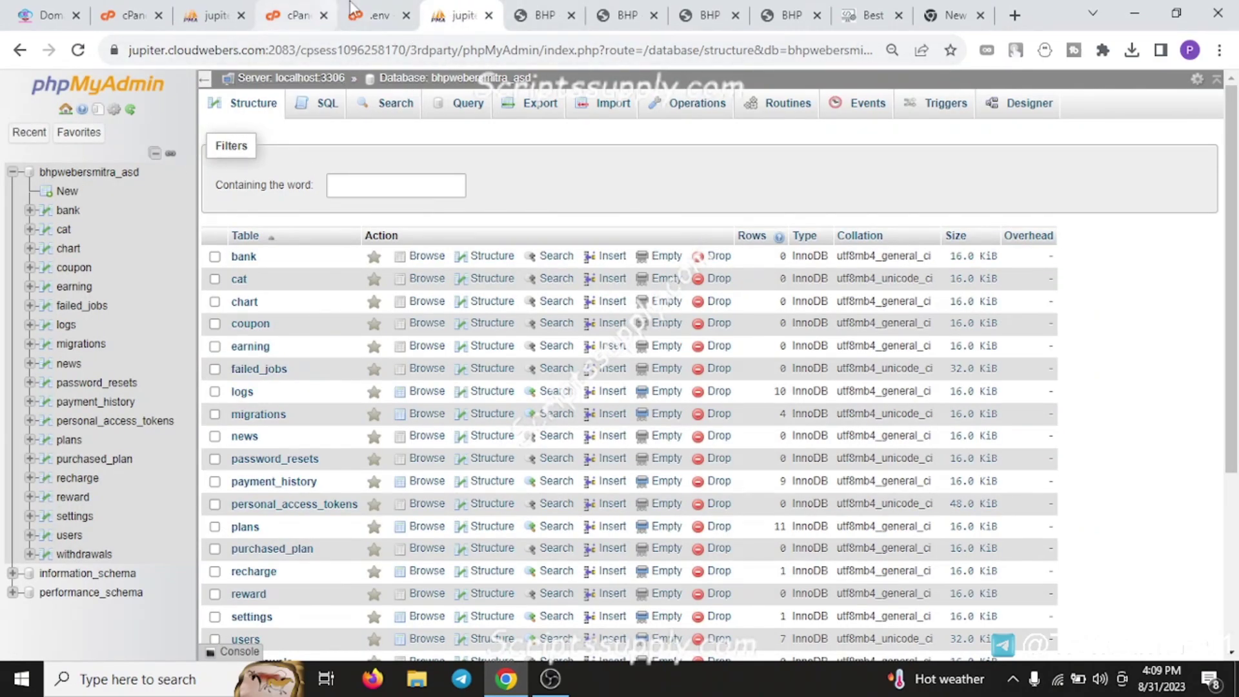
# Check DB_DATABASE (bhpwebersmitra_asd), DB_USERNAME and DB_PASSWORD in .env, then close the editor
pyautogui.click(371, 16)
pyautogui.doubleClick(175, 319)
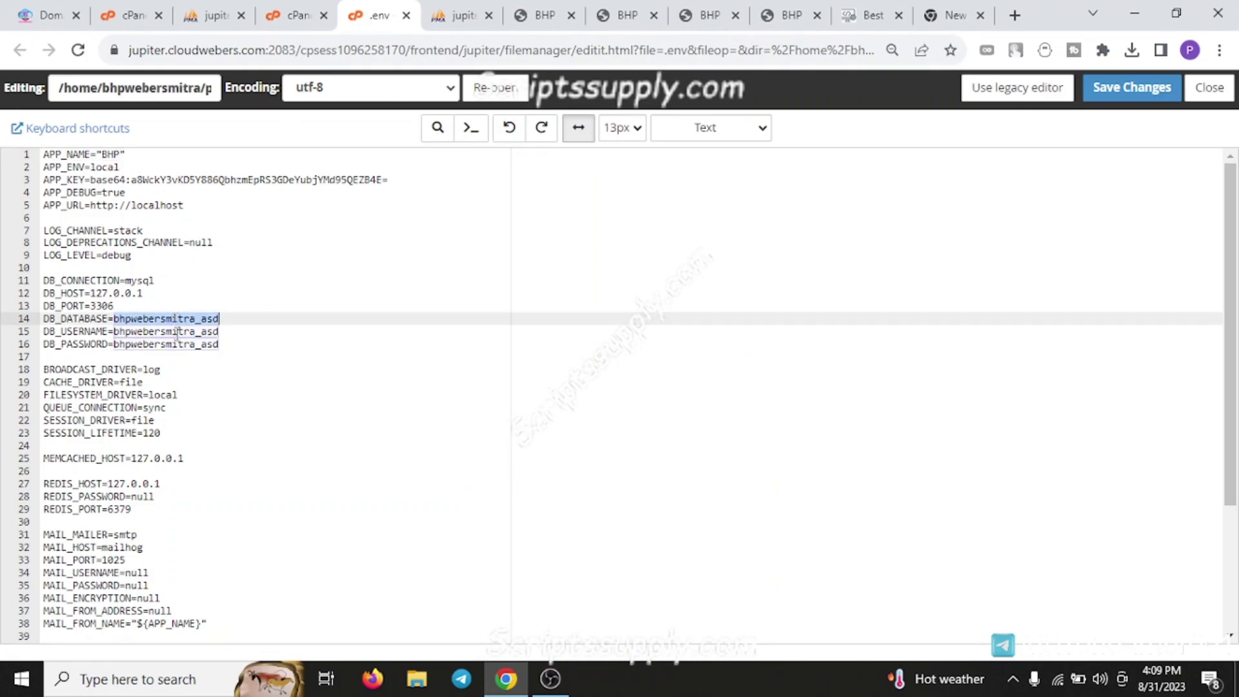
pyautogui.doubleClick(176, 332)
pyautogui.doubleClick(177, 344)
pyautogui.moveTo(129, 319); pyautogui.dragTo(159, 313)
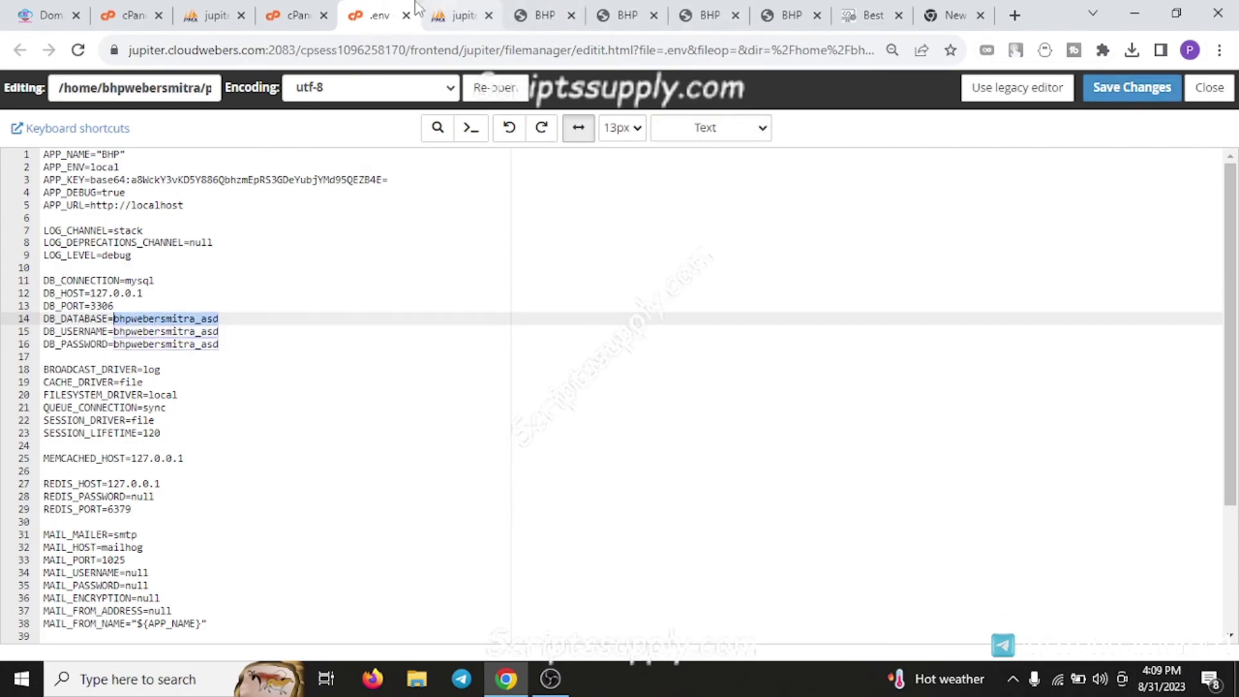
pyautogui.middleClick(381, 23)
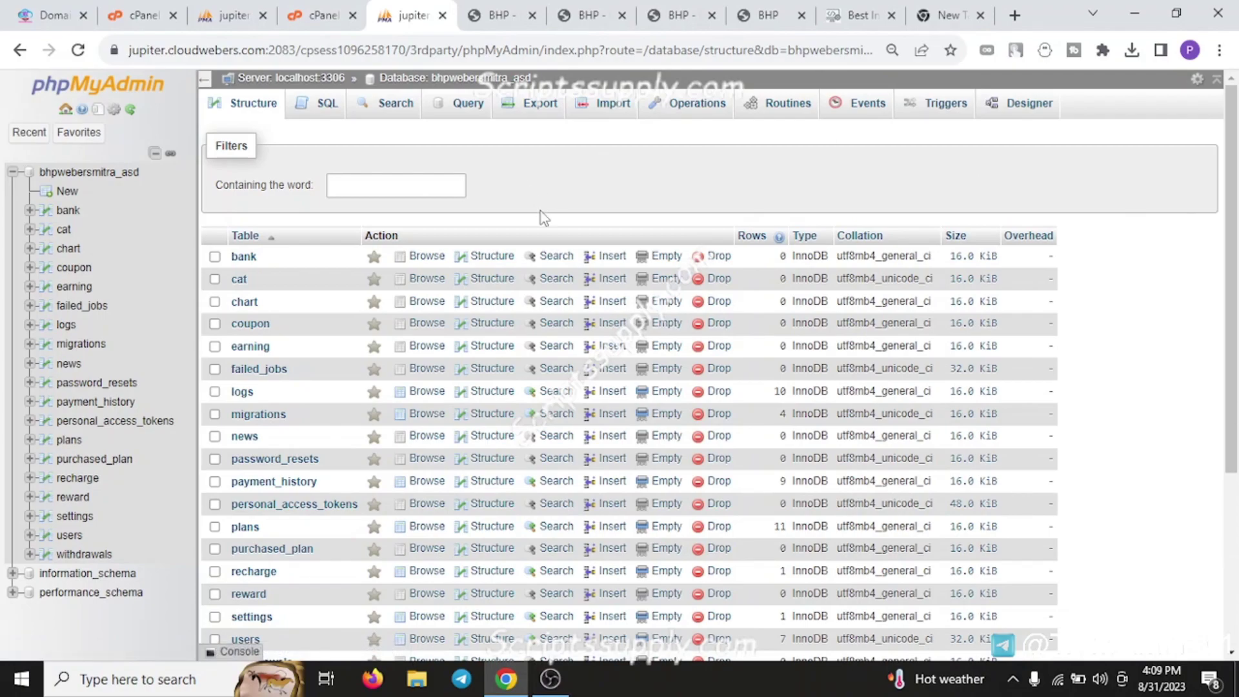
# Open the Import page for bhpwebersmitra_asd and scroll to the SQL format options
pyautogui.click(604, 109)
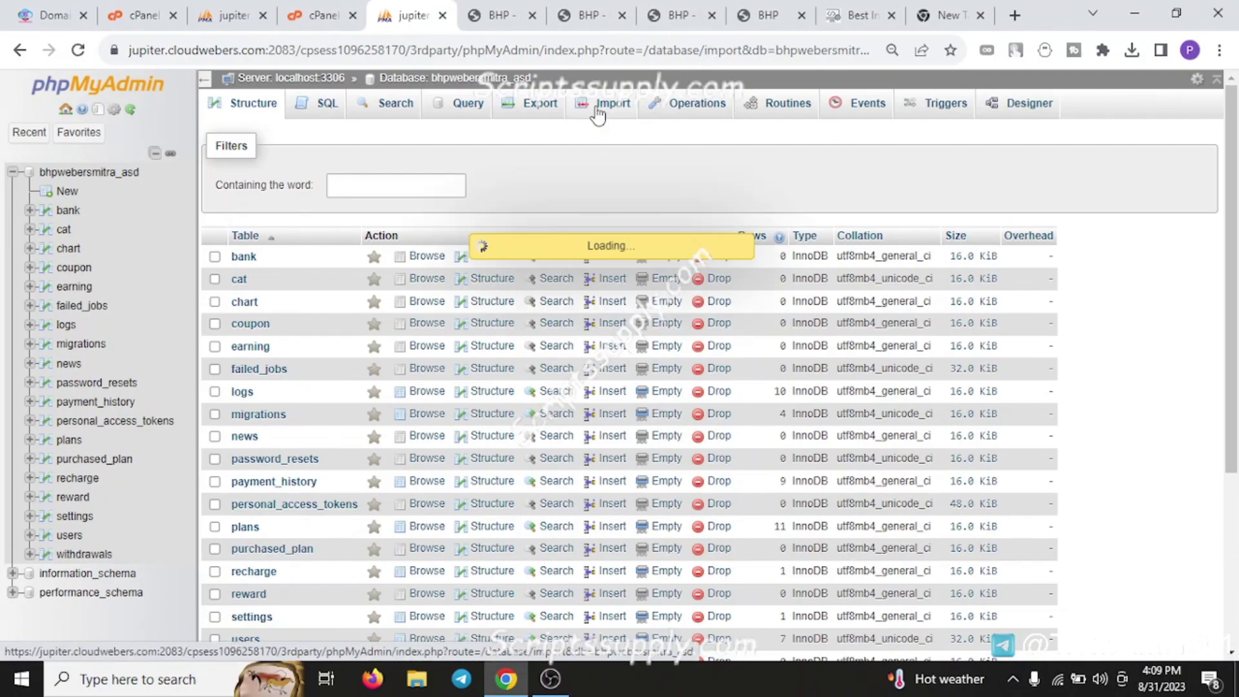
pyautogui.scroll(-4, 248, 310)
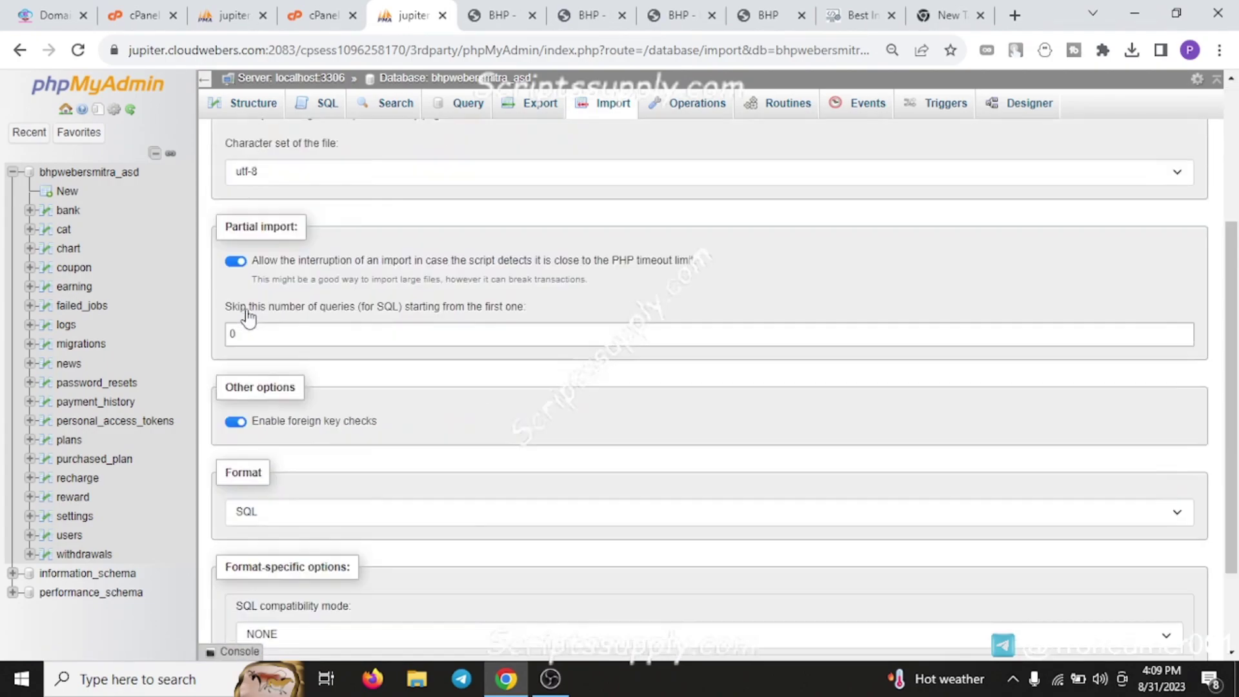
pyautogui.scroll(-2, 248, 317)
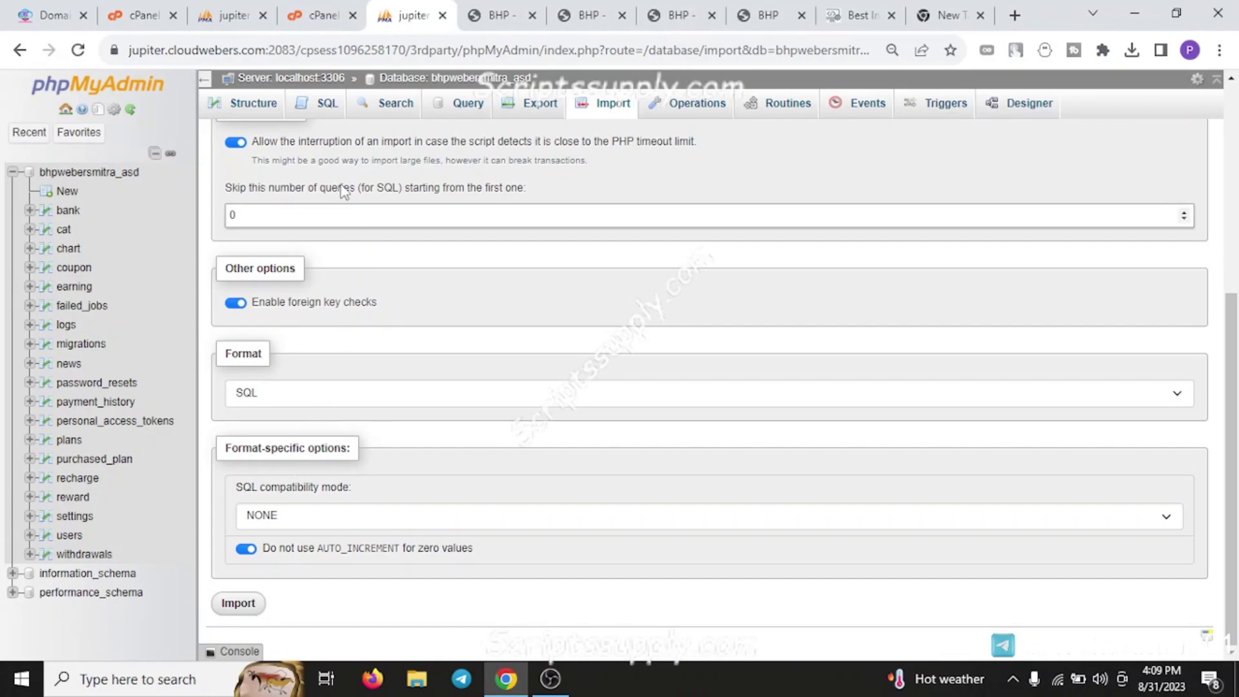
# Close the phpMyAdmin tab and log out of the BHP admin panel
pyautogui.click(262, 14)
pyautogui.click(262, 14)
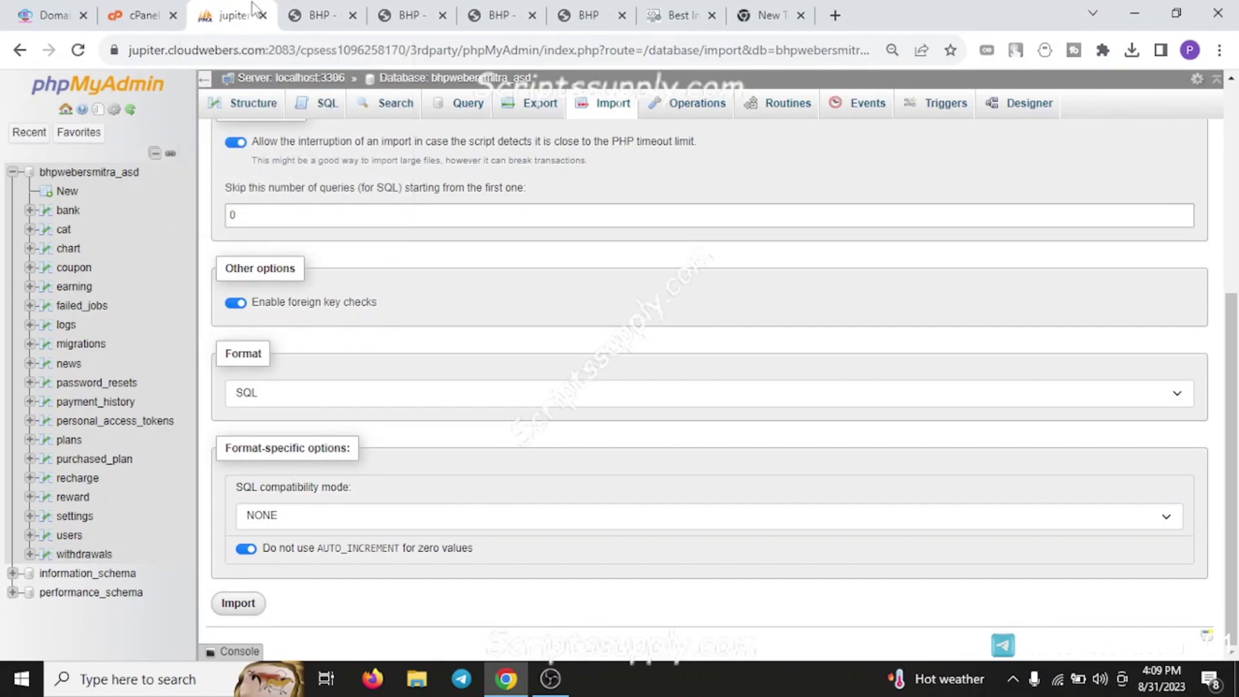
pyautogui.middleClick(260, 9)
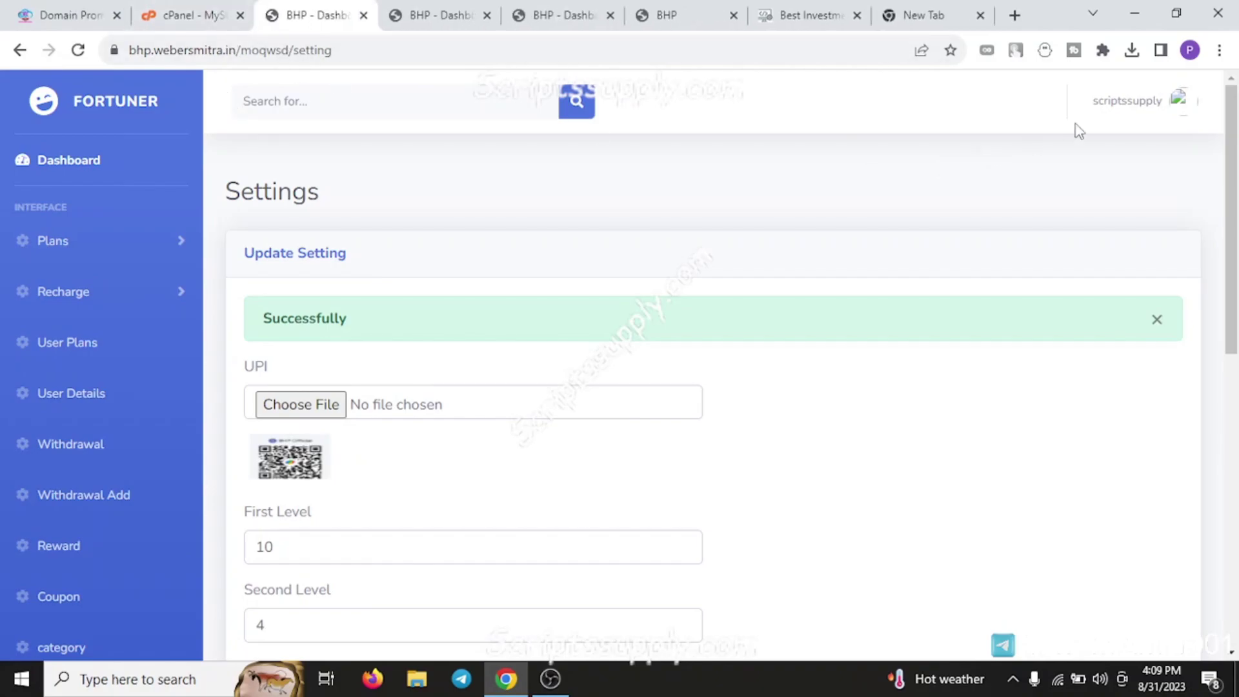
pyautogui.click(1110, 114)
pyautogui.click(1138, 172)
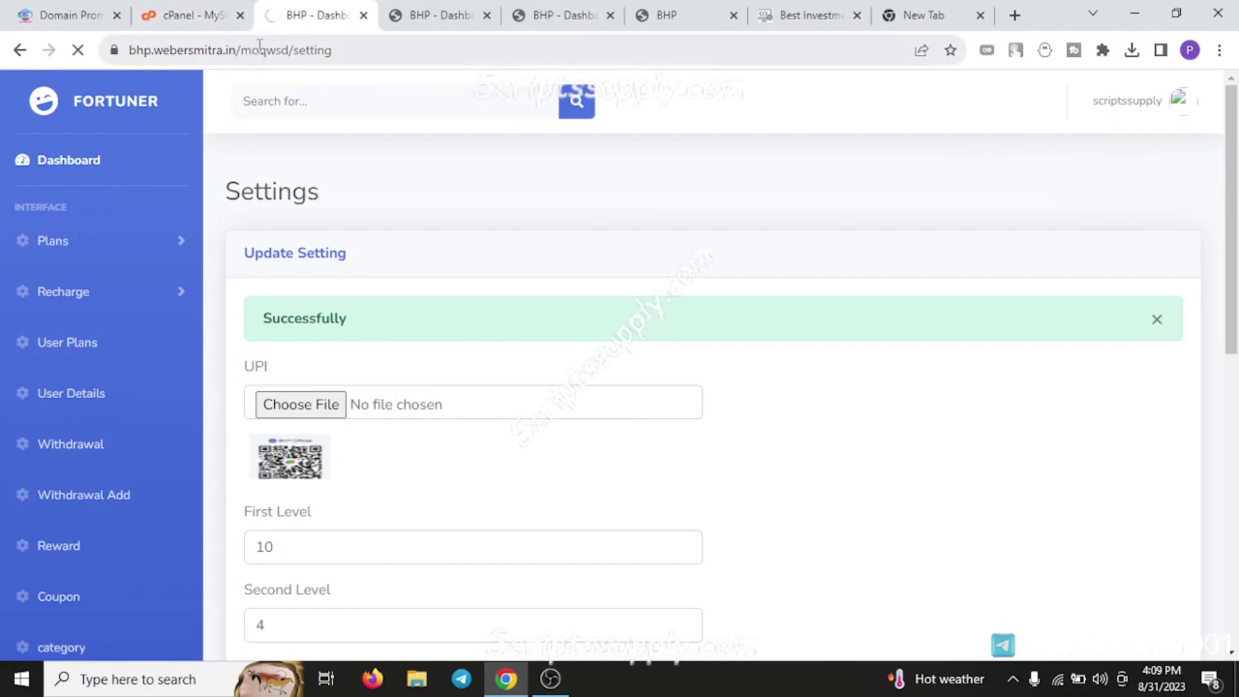
# Append /clear to the bhp.webersmitra.in address to load the login page
pyautogui.moveTo(241, 50); pyautogui.dragTo(128, 50)
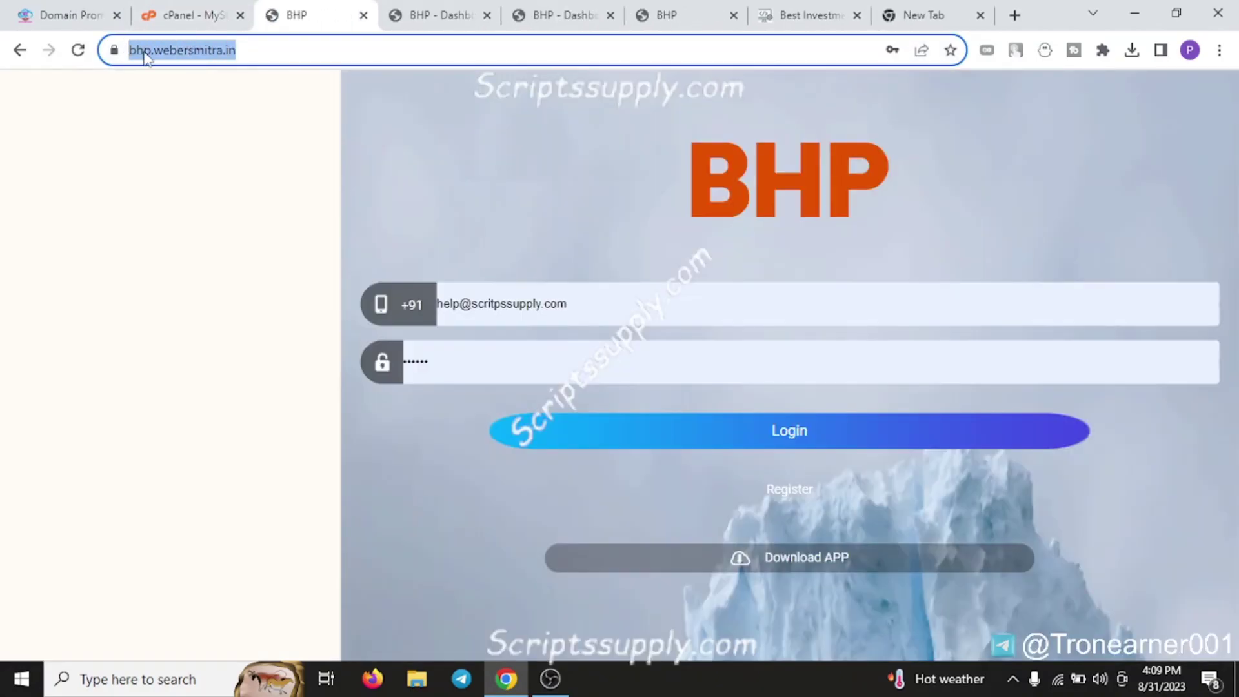
pyautogui.click(458, 142)
pyautogui.click(284, 50)
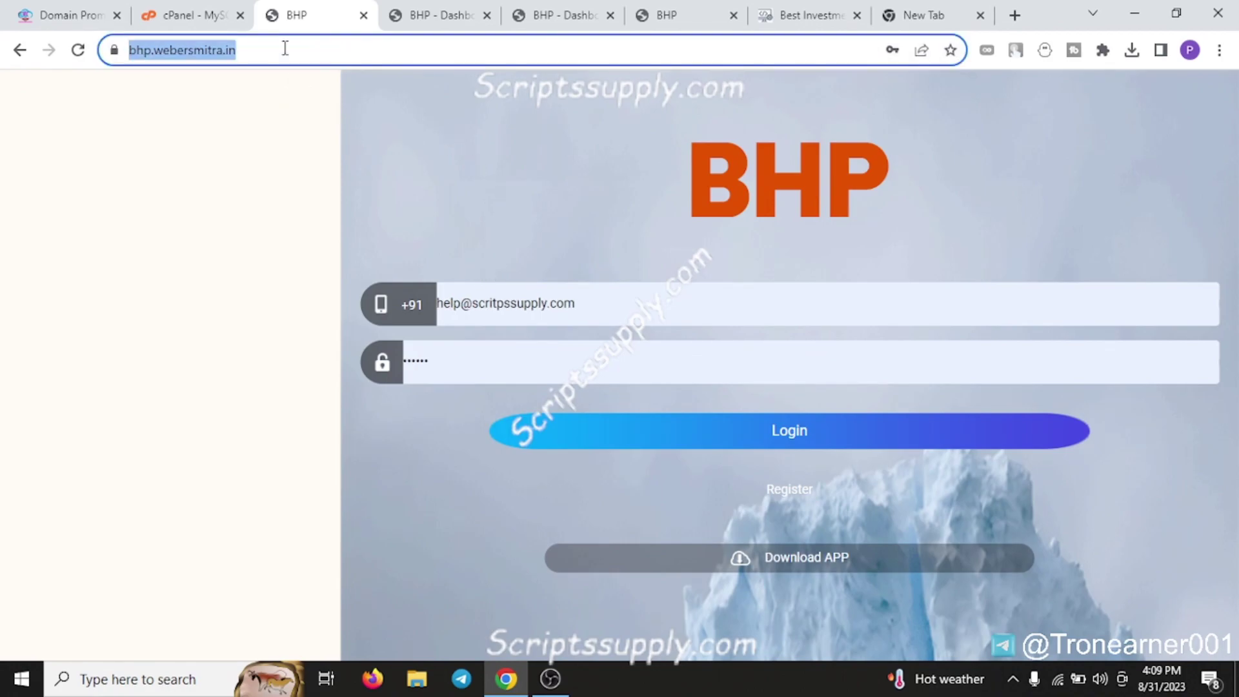
pyautogui.click(285, 50)
pyautogui.write('/clear')
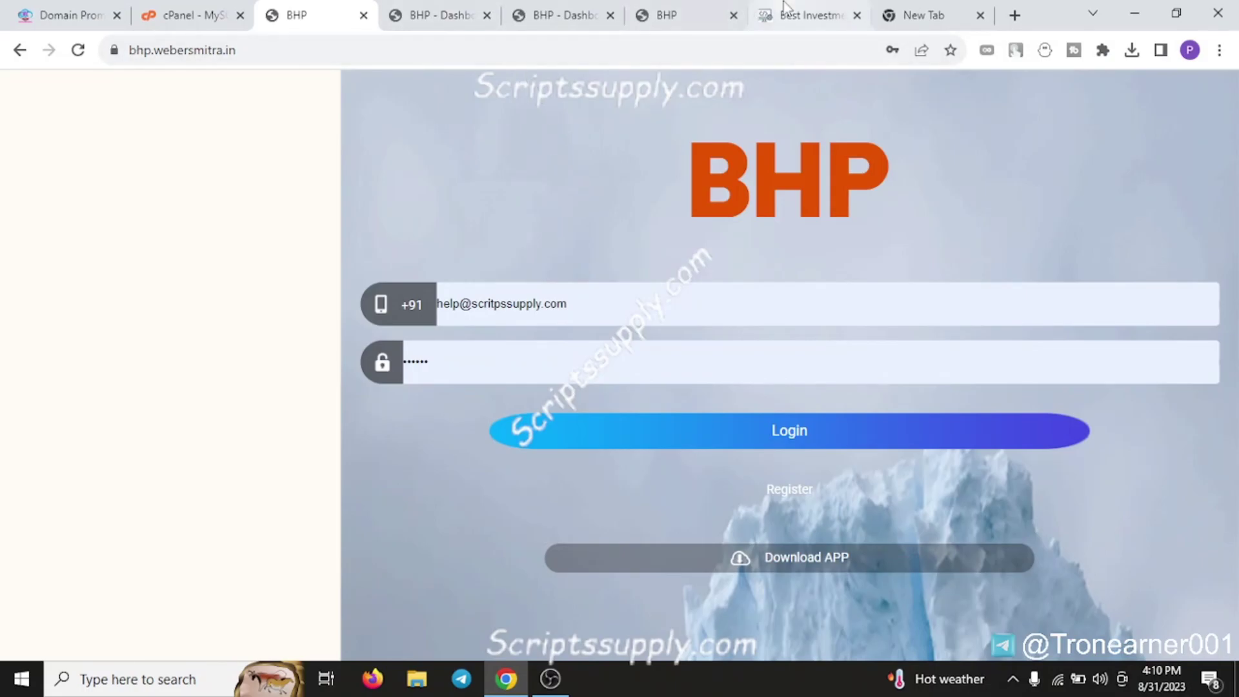
# Bring up the Best Investment Website Script – BHP product page at ₹4,699.00 and expand its chat contact options
pyautogui.click(804, 15)
pyautogui.scroll(15, 450, 340)
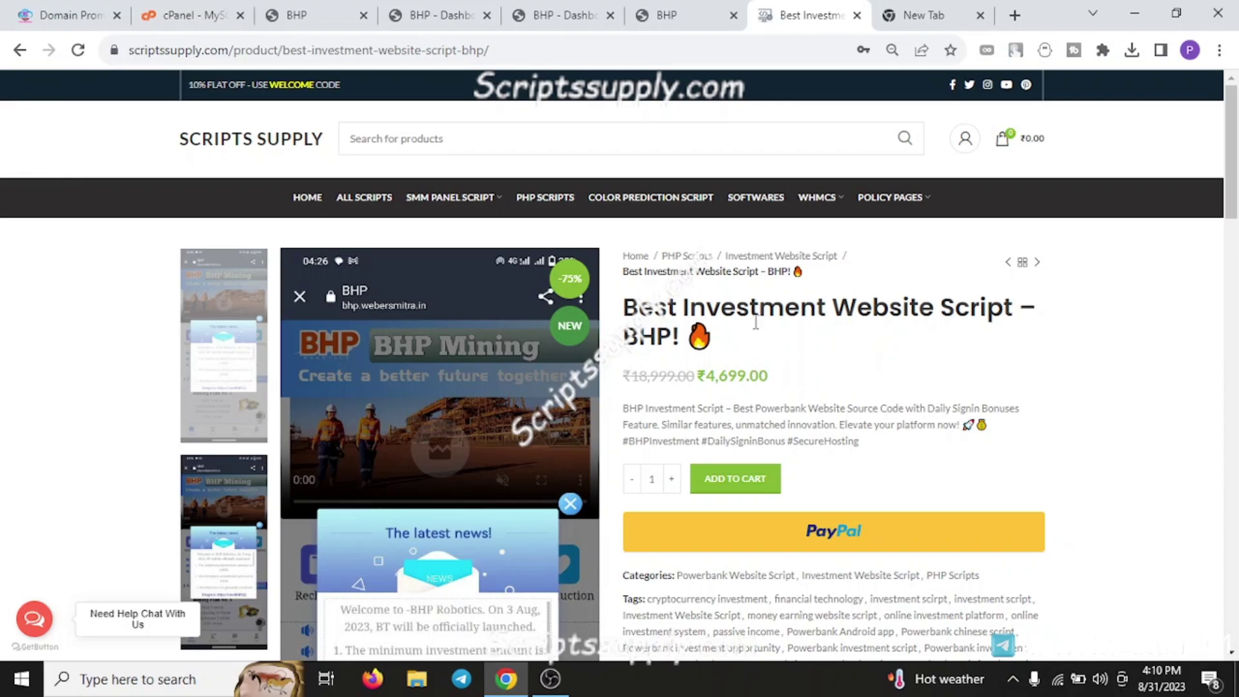
pyautogui.click(34, 618)
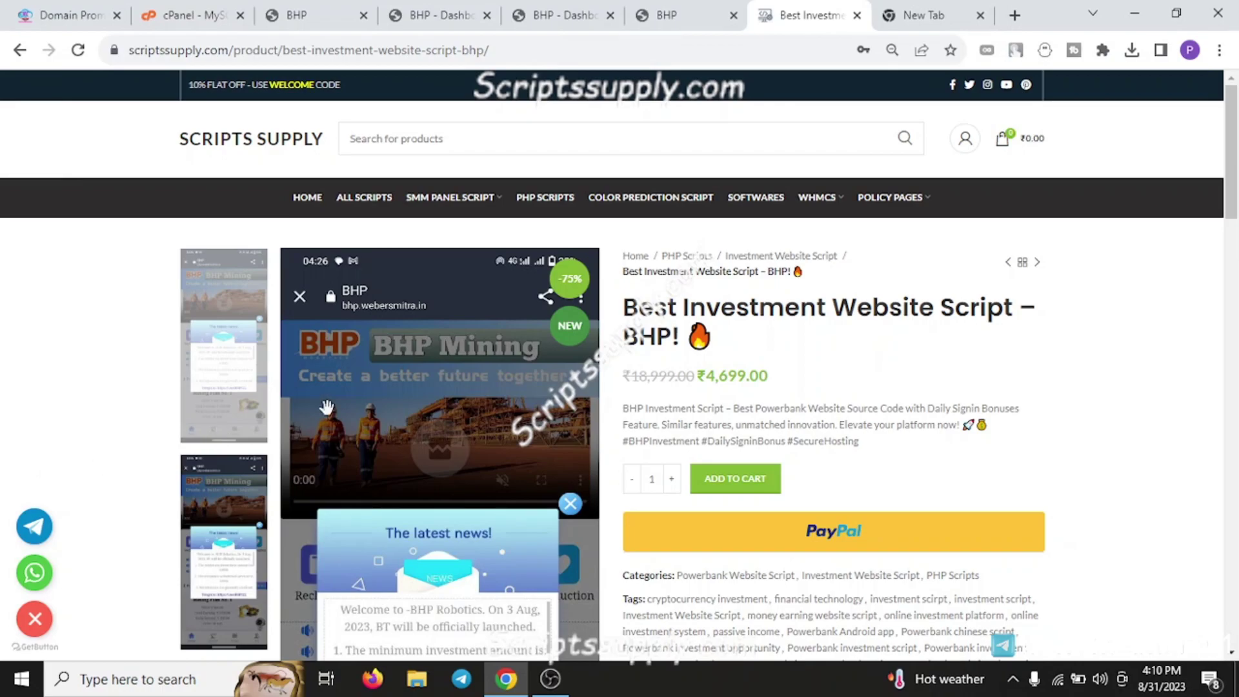
pyautogui.moveTo(853, 189)
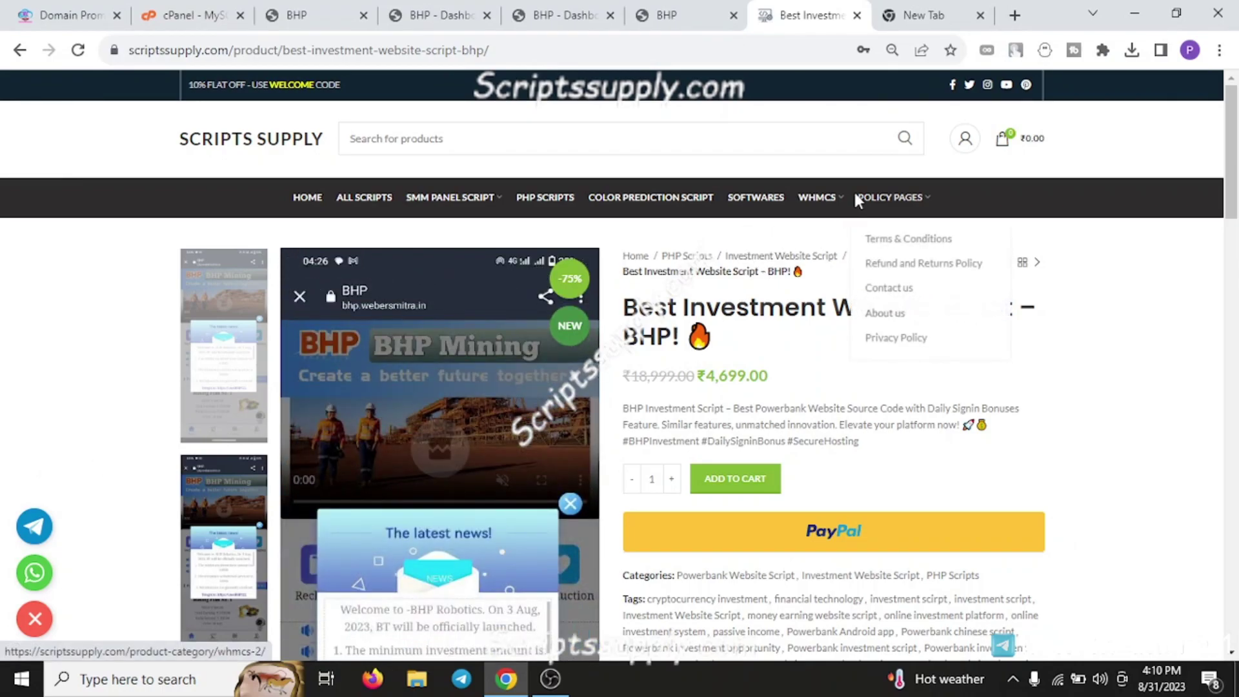